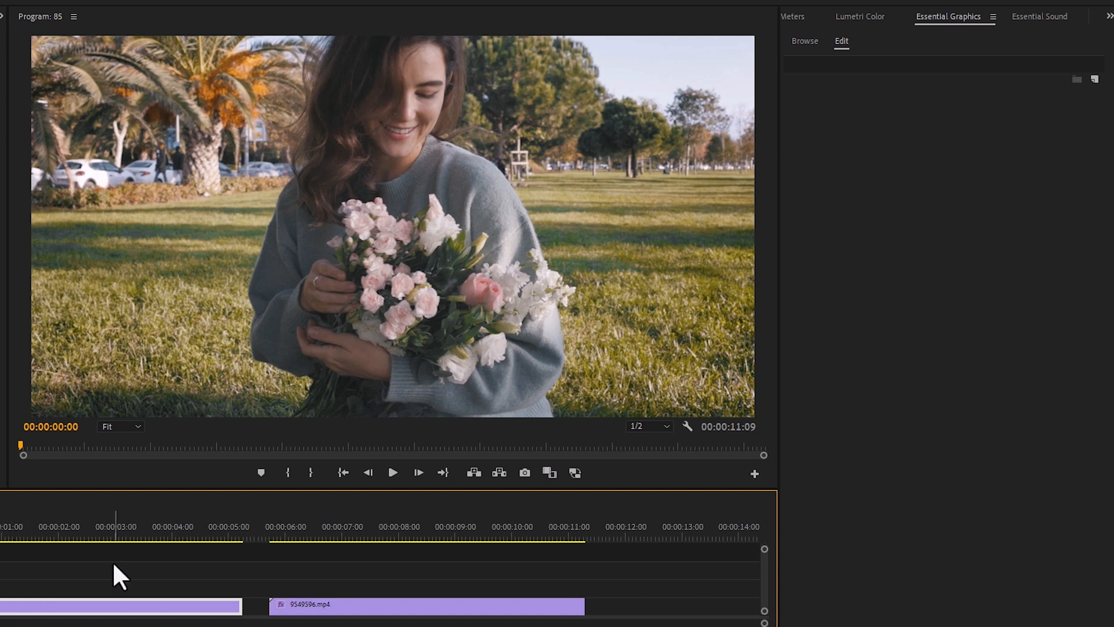
Open the Lumetri RGB Curves for the 85.mp4 clip and select the white master curve
{"action": "left_click", "coordinate": [862, 16]}
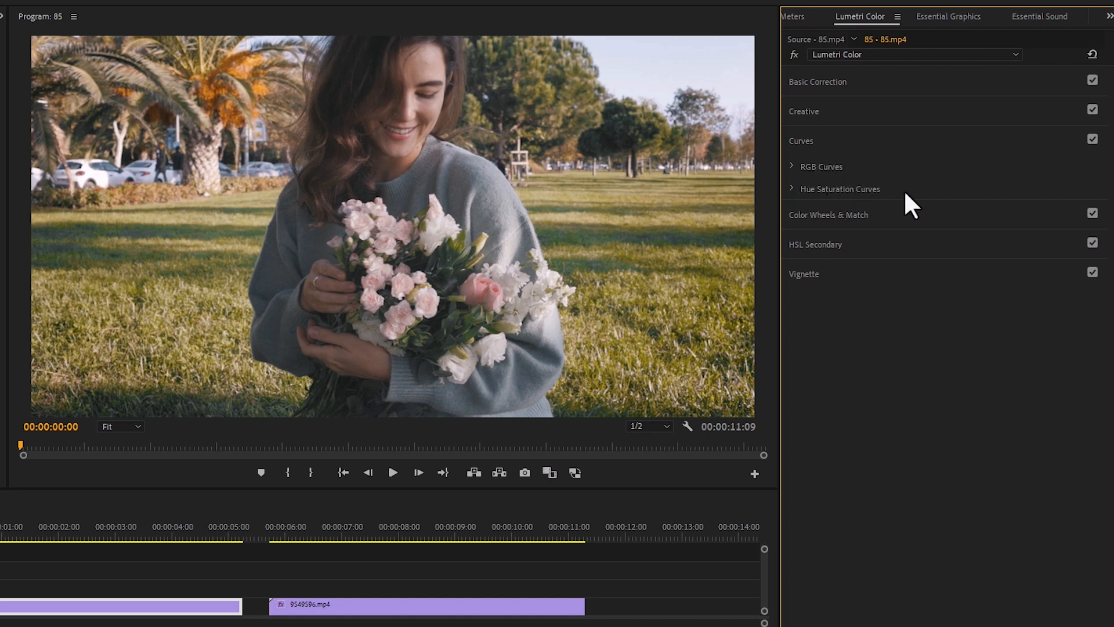
{"action": "left_click", "coordinate": [792, 167]}
{"action": "left_click", "coordinate": [918, 209]}
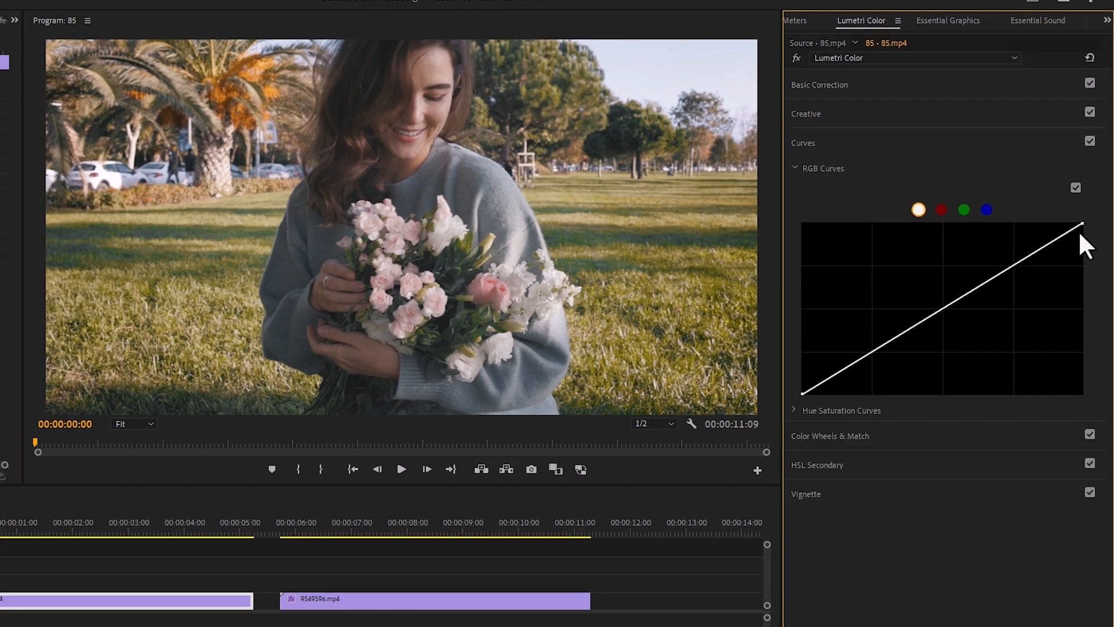
Test the master curve's white and black endpoints, lowering the white point fully and shifting the black point before returning each to its corner
{"action": "left_click_drag", "start_coordinate": [1082, 224], "coordinate": [1113, 450]}
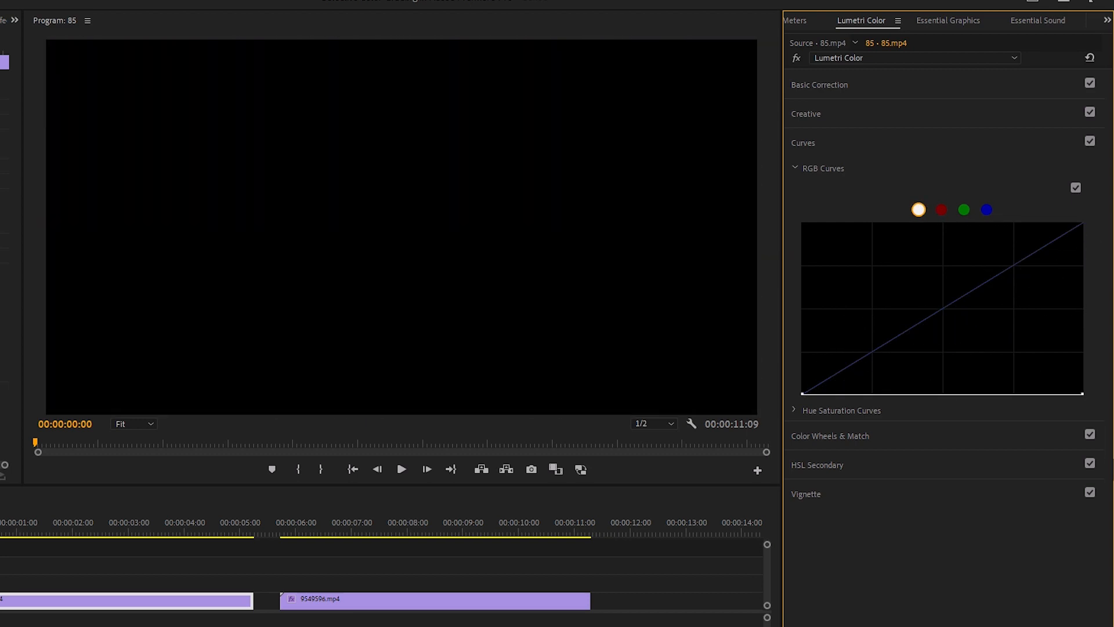
{"action": "left_click_drag", "start_coordinate": [1105, 394], "coordinate": [1094, 229]}
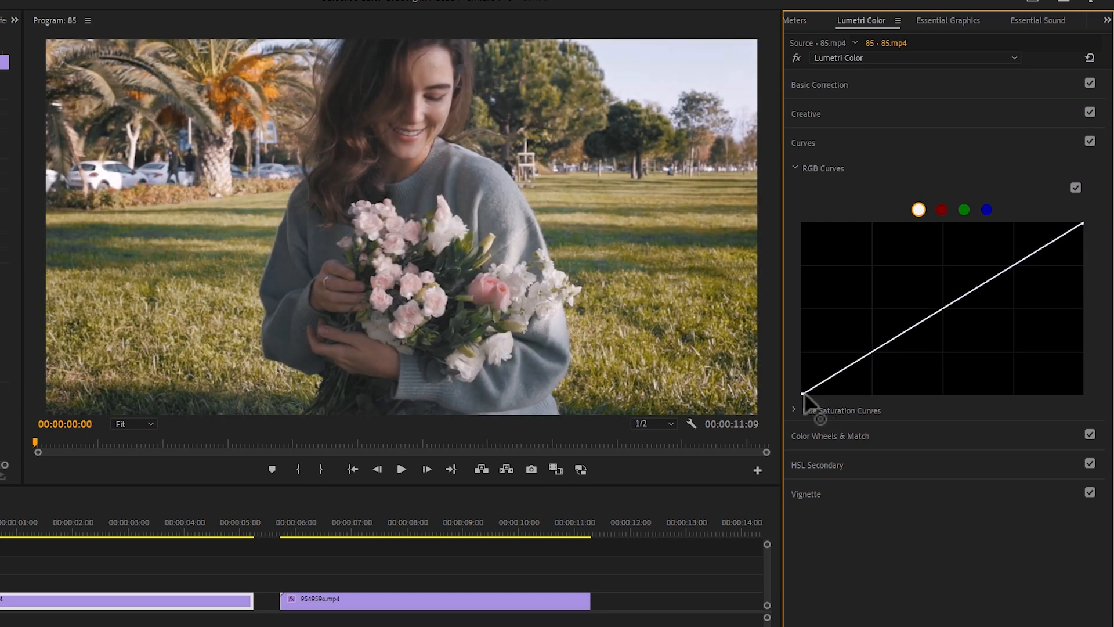
{"action": "left_click_drag", "start_coordinate": [804, 393], "coordinate": [864, 406]}
{"action": "left_click_drag", "start_coordinate": [915, 447], "coordinate": [800, 423]}
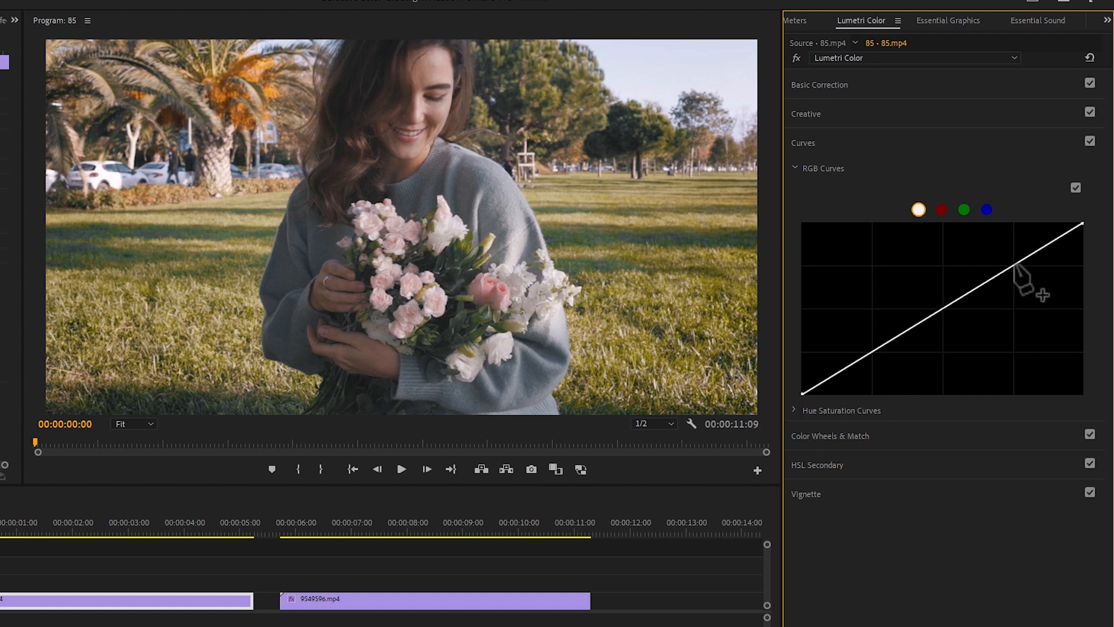
Shape the master curve into an S-curve with a raised highlight point and a lowered shadow point
{"action": "left_click", "coordinate": [1015, 264]}
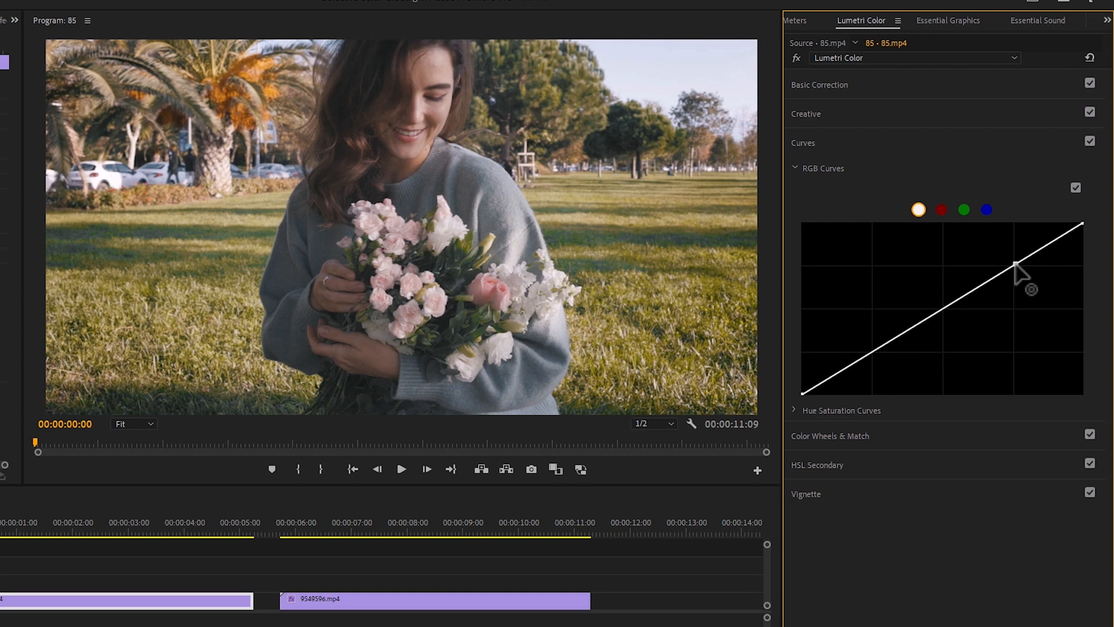
{"action": "mouse_move", "coordinate": [1015, 264]}
{"action": "left_mouse_down"}
{"action": "mouse_move", "coordinate": [1006, 247]}
{"action": "mouse_move", "coordinate": [1043, 282]}
{"action": "mouse_move", "coordinate": [1021, 268]}
{"action": "mouse_move", "coordinate": [967, 299]}
{"action": "mouse_move", "coordinate": [934, 266]}
{"action": "mouse_move", "coordinate": [967, 316]}
{"action": "mouse_move", "coordinate": [962, 303]}
{"action": "mouse_move", "coordinate": [1052, 249]}
{"action": "mouse_move", "coordinate": [1054, 229]}
{"action": "mouse_move", "coordinate": [1045, 222]}
{"action": "mouse_move", "coordinate": [1048, 240]}
{"action": "mouse_move", "coordinate": [1016, 267]}
{"action": "mouse_move", "coordinate": [1010, 253]}
{"action": "left_mouse_up"}
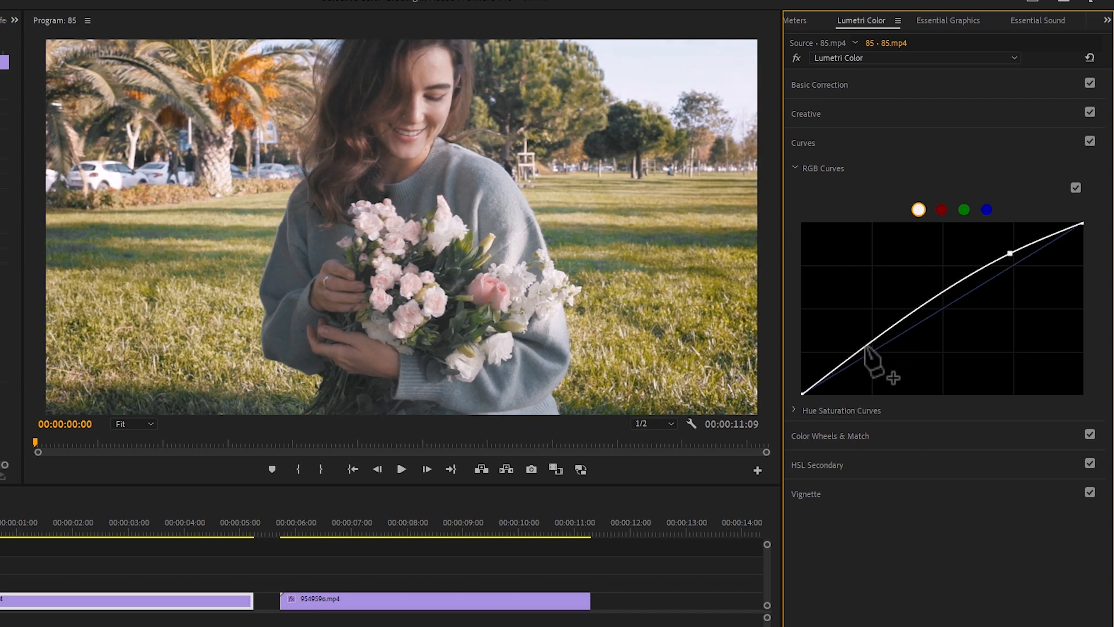
{"action": "left_click_drag", "start_coordinate": [864, 347], "coordinate": [883, 364]}
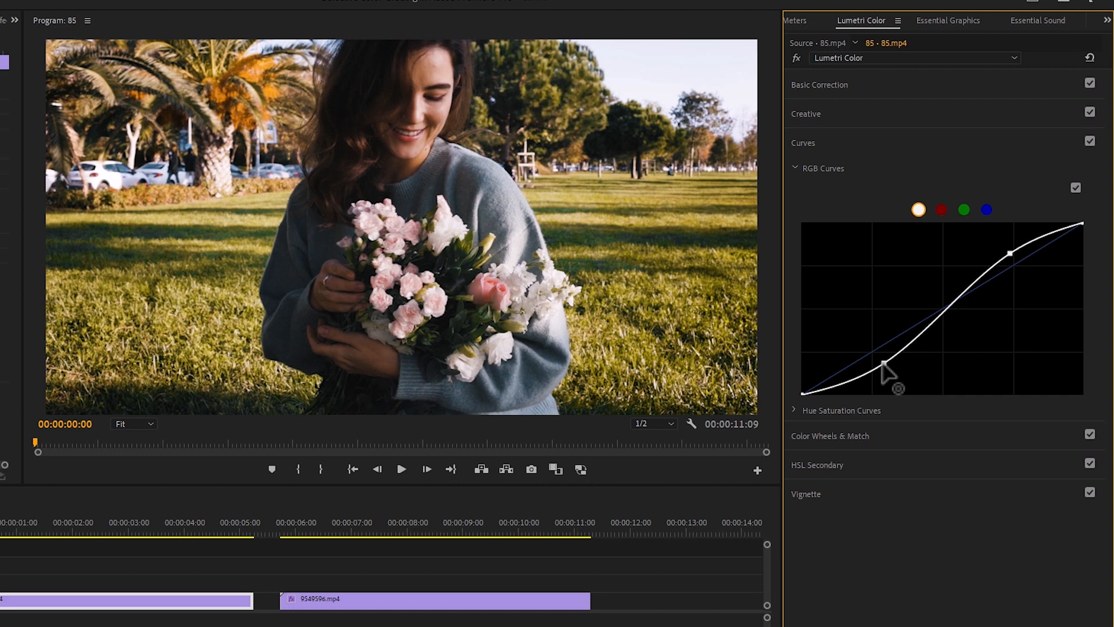
{"action": "left_click_drag", "start_coordinate": [1009, 253], "coordinate": [1008, 248]}
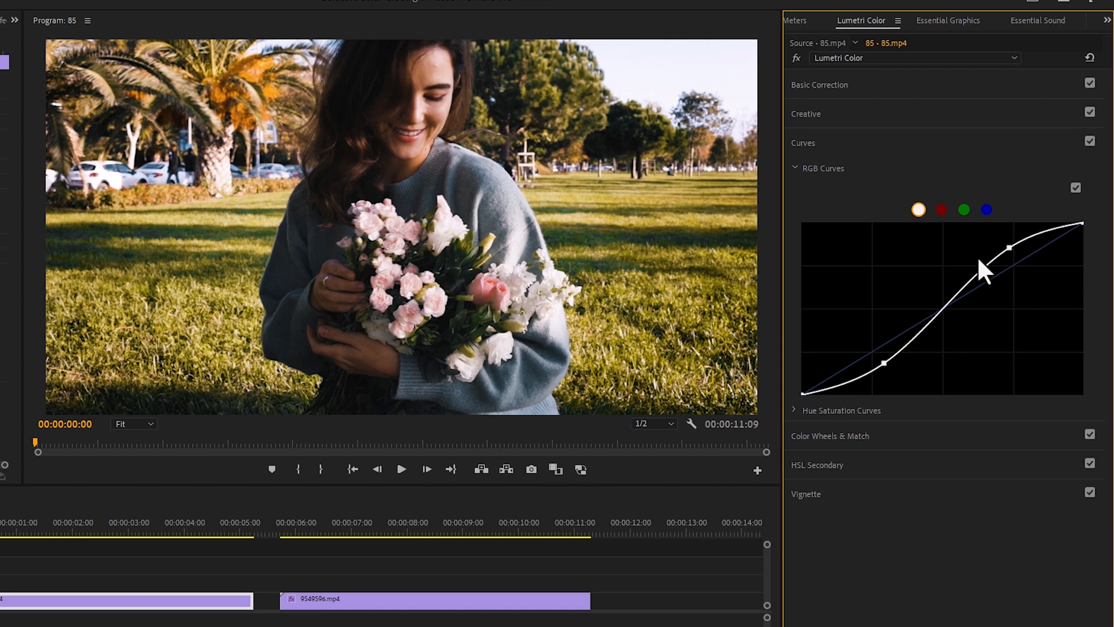
Compare the image with RGB Curves disabled and enabled, and reset the master curve to a straight line
{"action": "left_click", "coordinate": [1075, 187]}
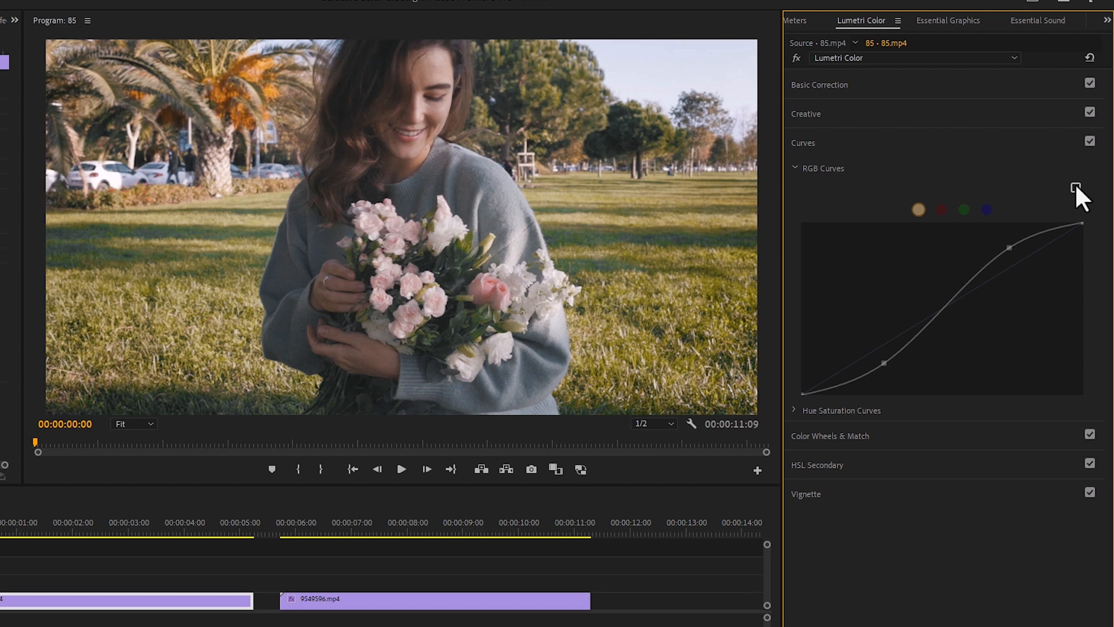
{"action": "left_click", "coordinate": [1075, 186]}
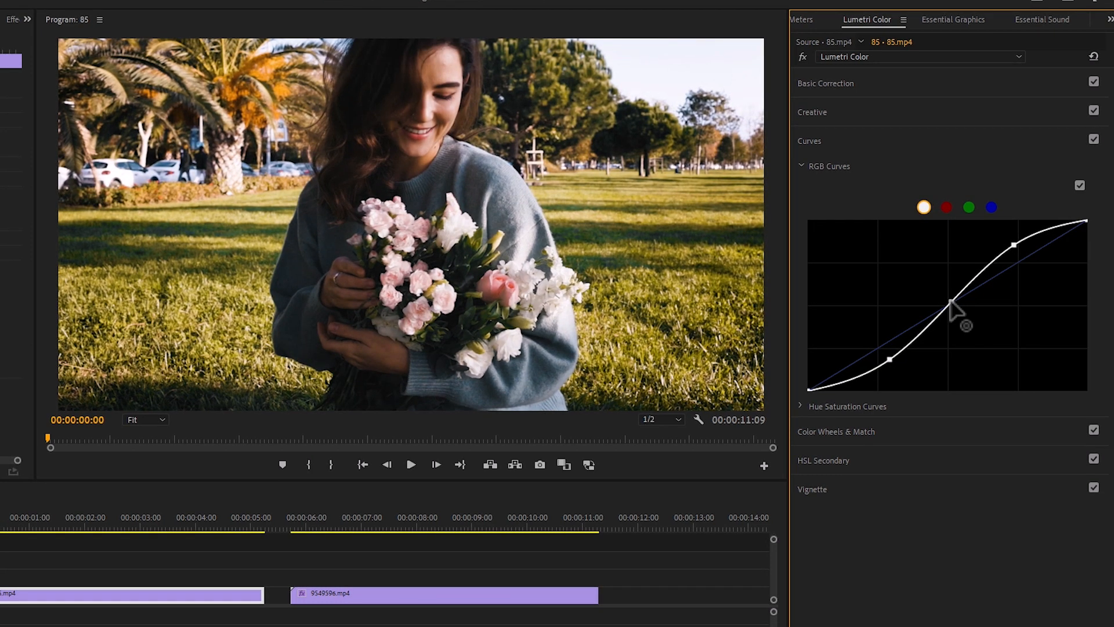
{"action": "double_click", "coordinate": [950, 315]}
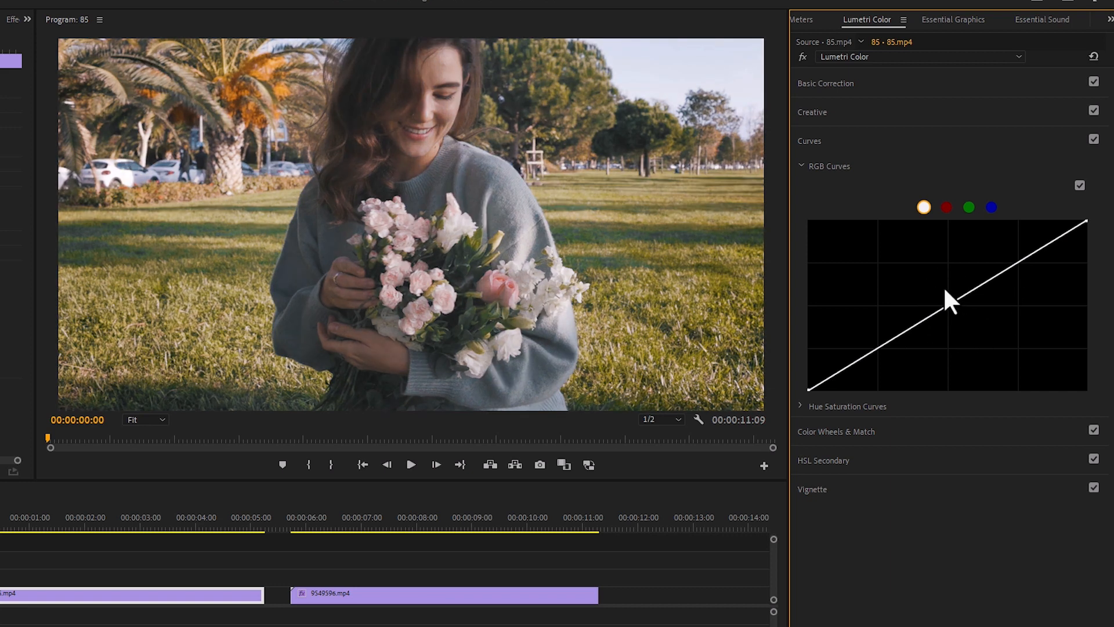
Shape the green curve into an S-curve by raising its highlights and lowering its shadows
{"action": "left_click", "coordinate": [968, 207]}
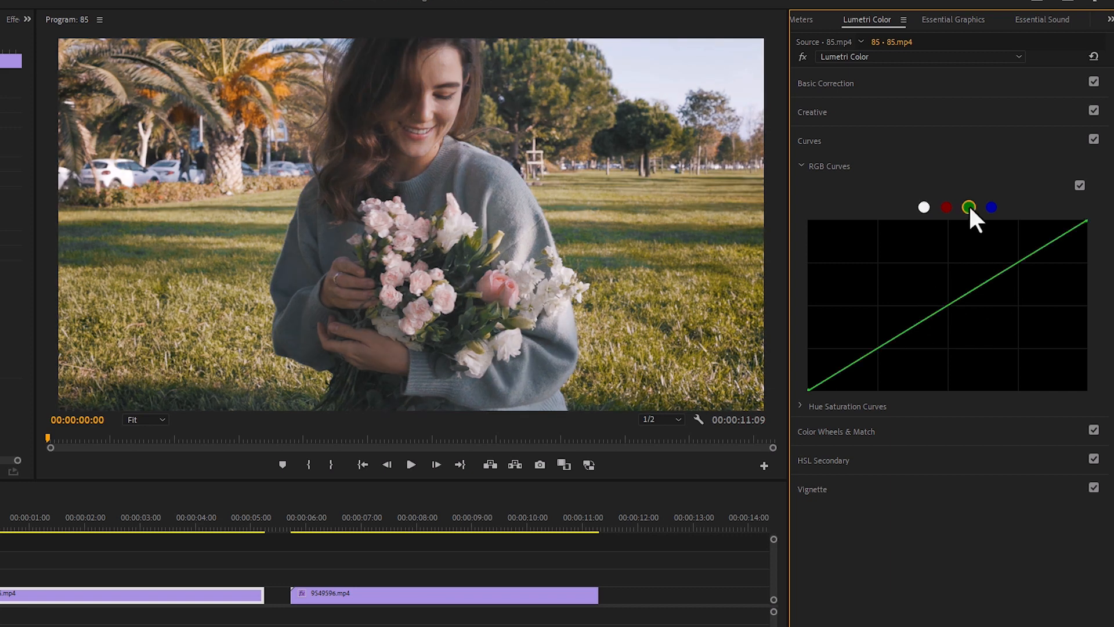
{"action": "left_click_drag", "start_coordinate": [1012, 264], "coordinate": [1013, 247]}
{"action": "left_click_drag", "start_coordinate": [890, 331], "coordinate": [892, 360]}
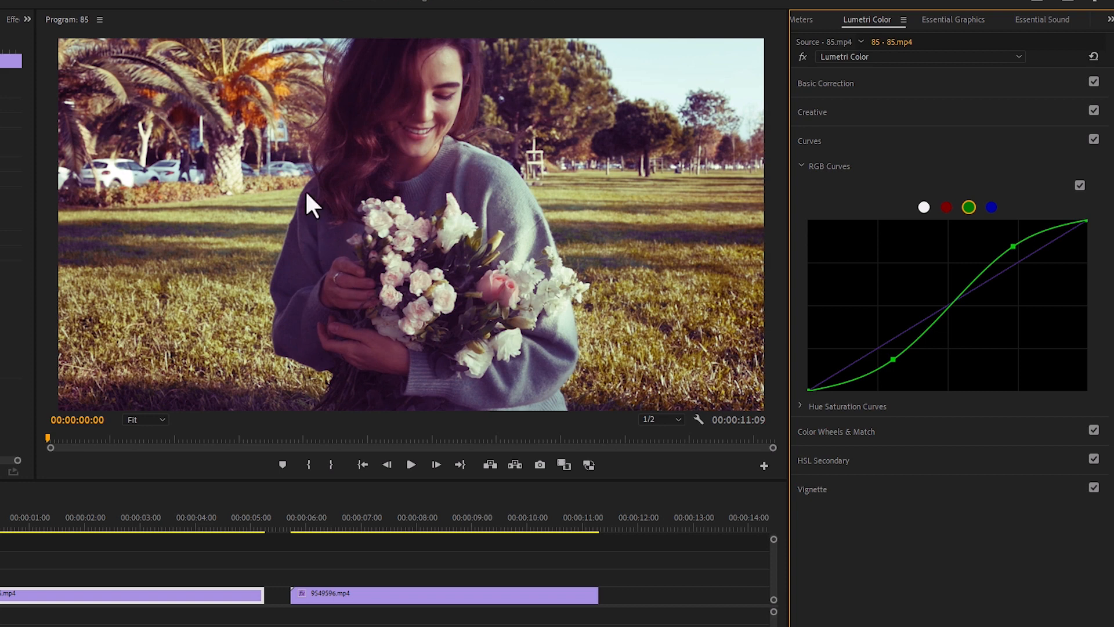
Compare the green adjustment with RGB Curves disabled and enabled, and reset the green curve to a straight line
{"action": "left_click", "coordinate": [1080, 185]}
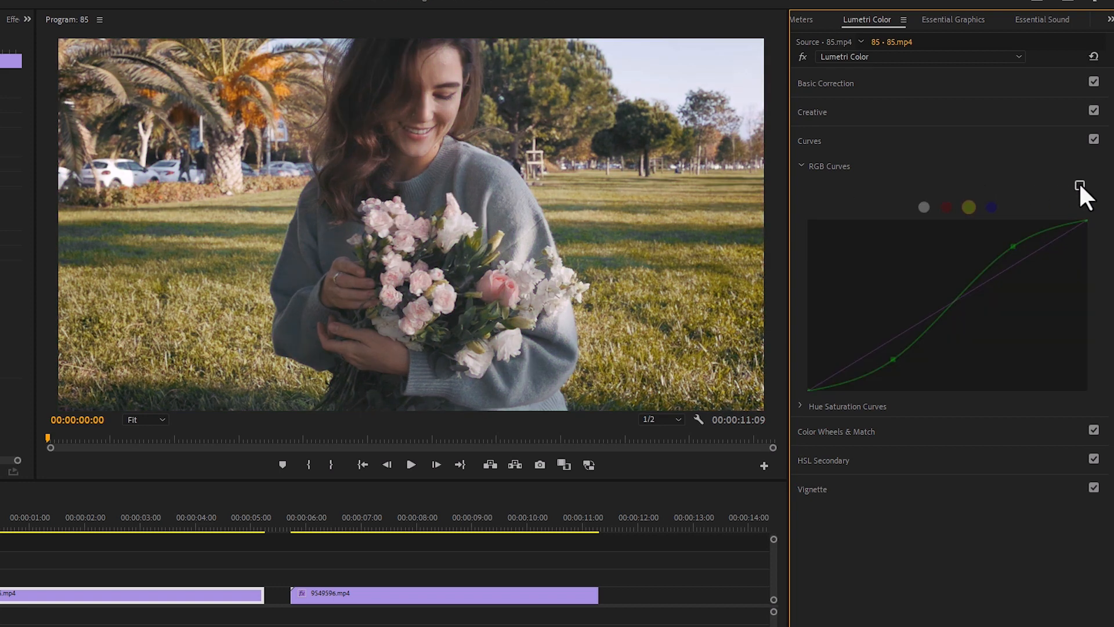
{"action": "left_click", "coordinate": [1079, 185]}
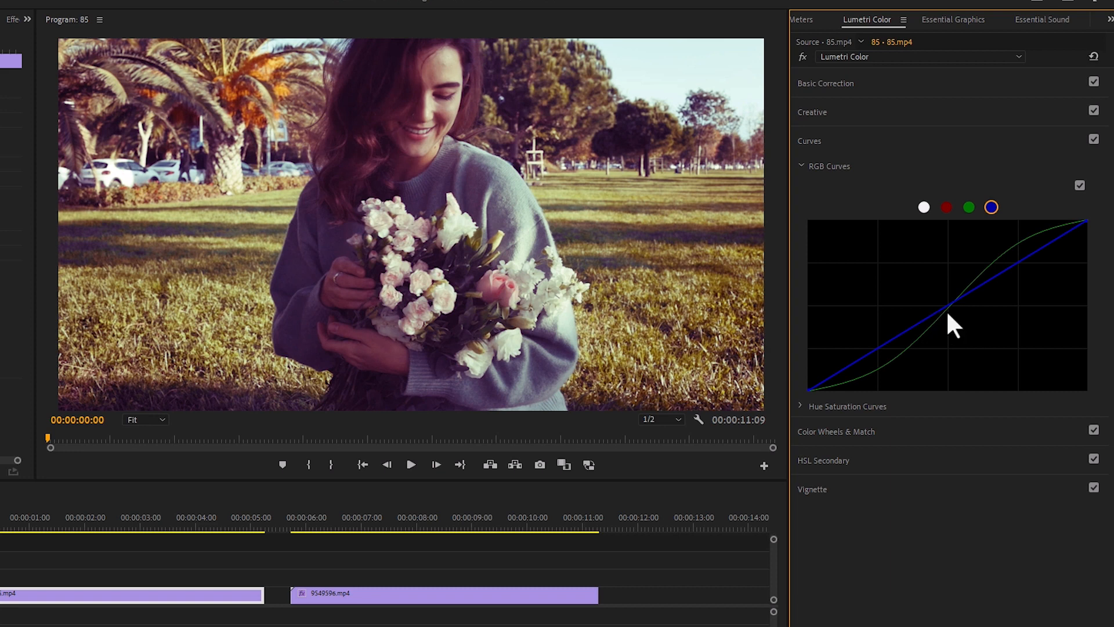
{"action": "left_click", "coordinate": [968, 207]}
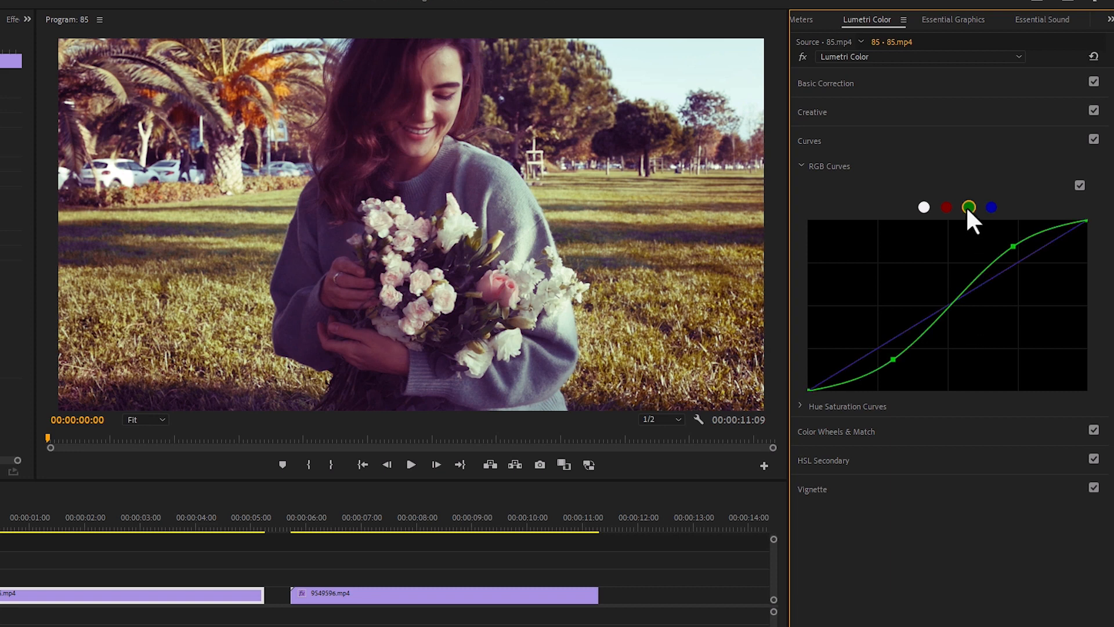
{"action": "double_click", "coordinate": [953, 302]}
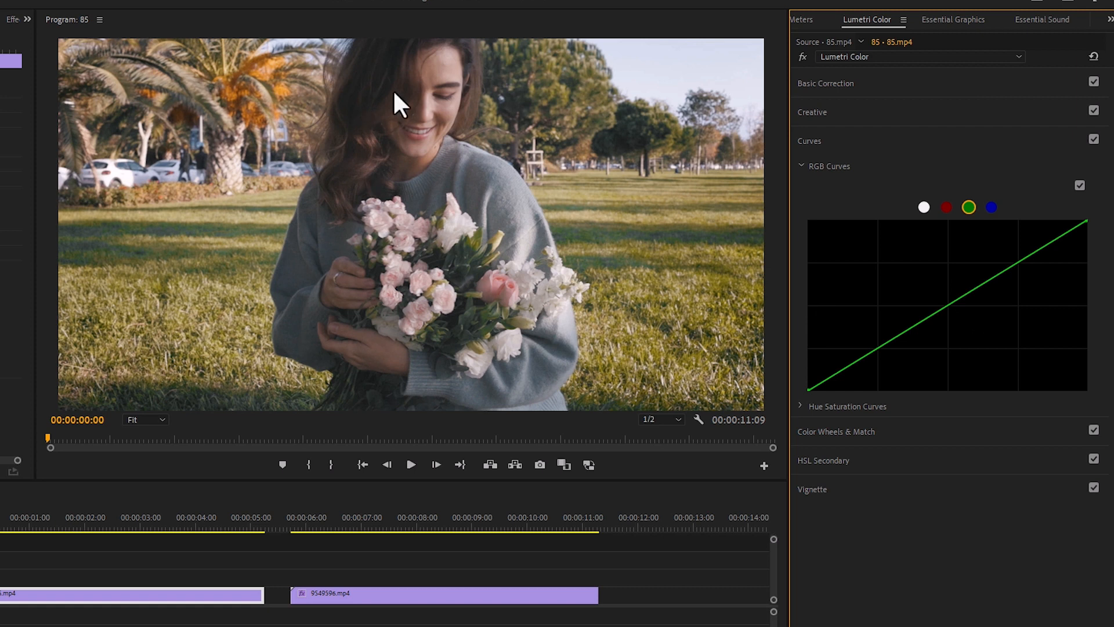
Lift the blue curve slightly in the highlights and shadows, and compare the image with RGB Curves disabled and enabled
{"action": "left_click", "coordinate": [990, 207]}
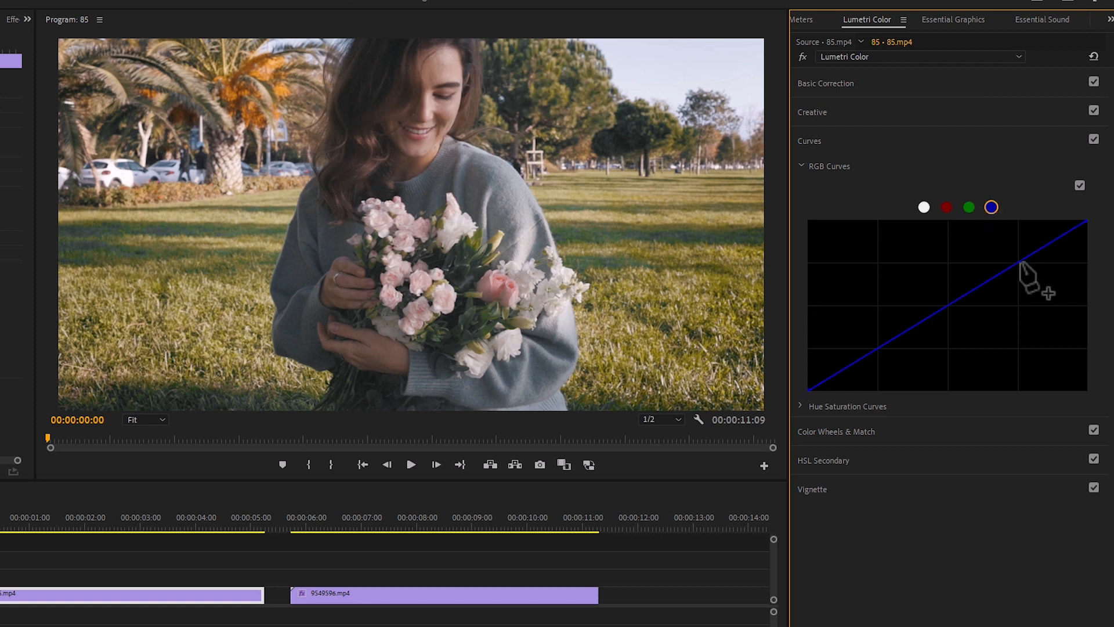
{"action": "left_click_drag", "start_coordinate": [1020, 262], "coordinate": [1013, 251]}
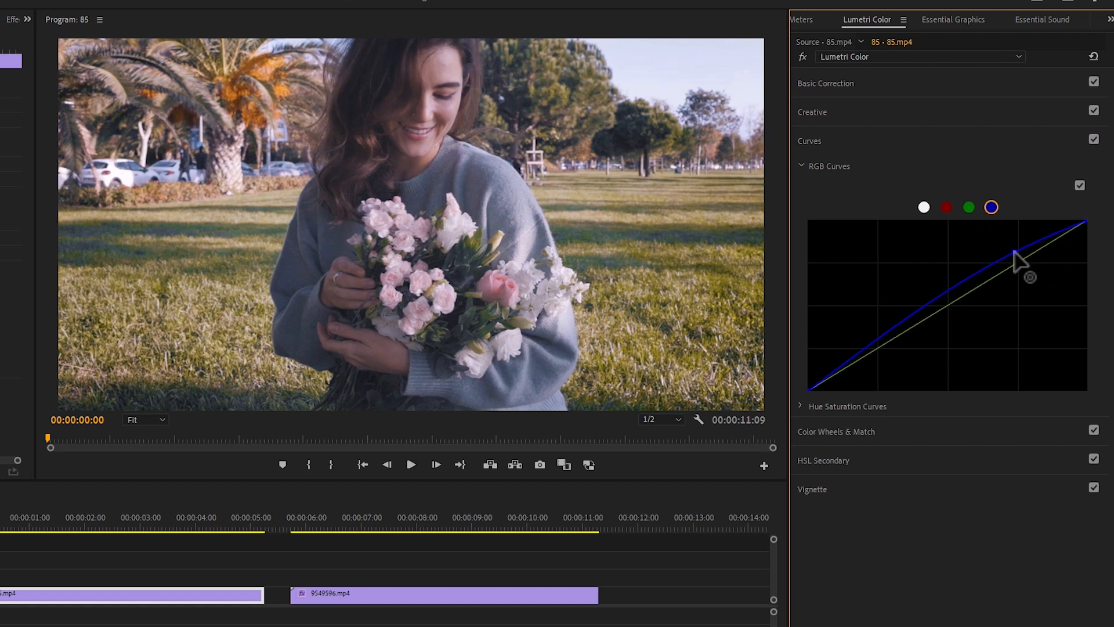
{"action": "left_click_drag", "start_coordinate": [882, 347], "coordinate": [868, 321]}
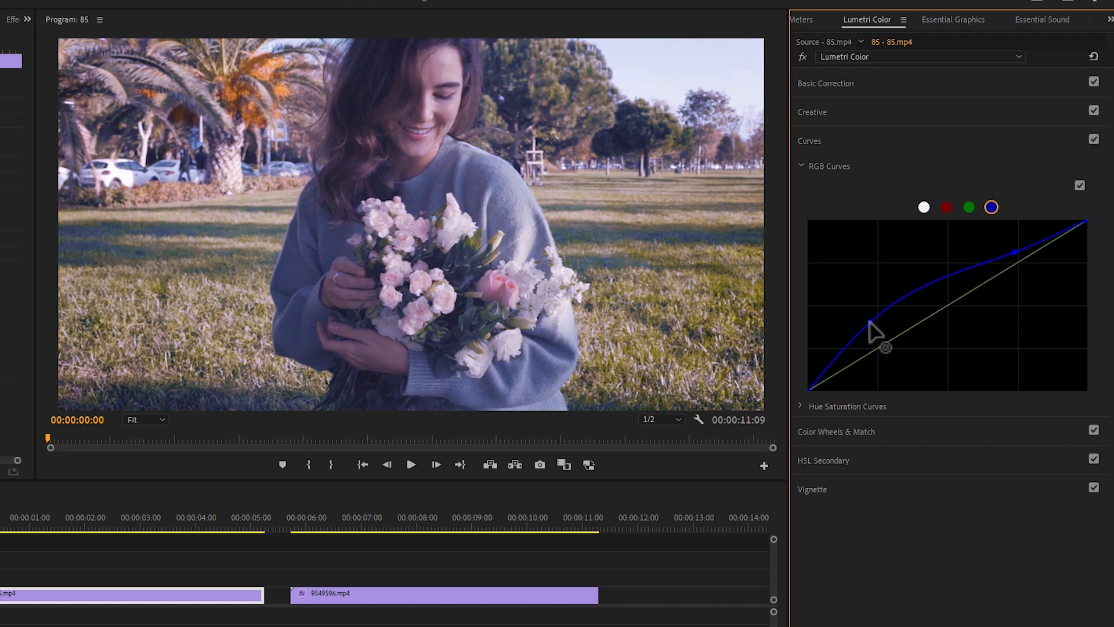
{"action": "left_click", "coordinate": [1014, 247]}
{"action": "left_click_drag", "start_coordinate": [870, 322], "coordinate": [874, 334]}
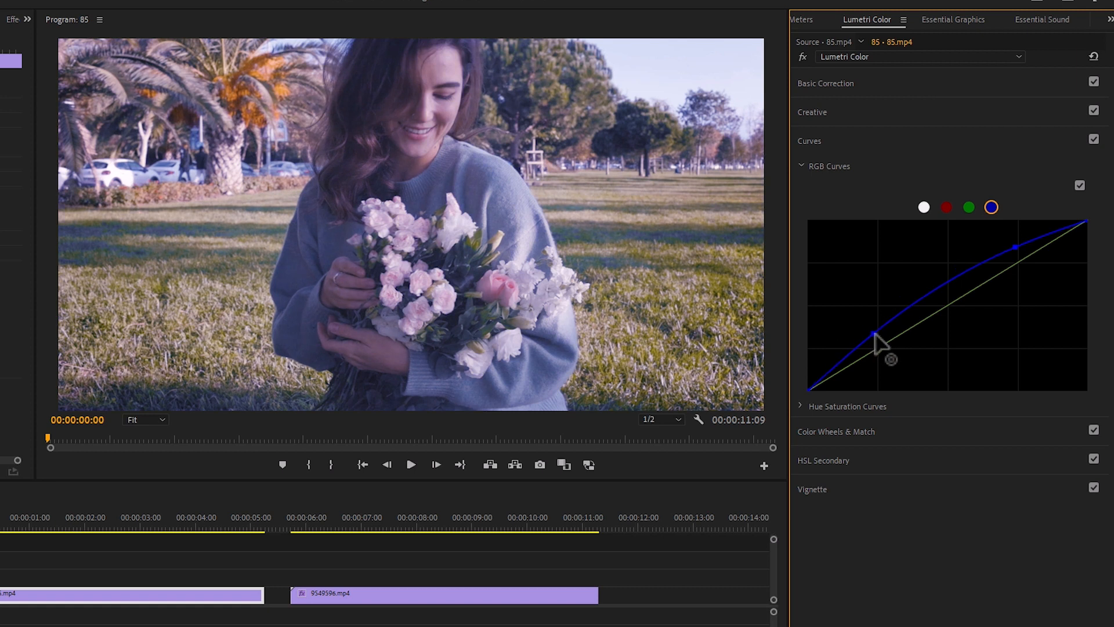
{"action": "left_click_drag", "start_coordinate": [1015, 247], "coordinate": [1021, 250]}
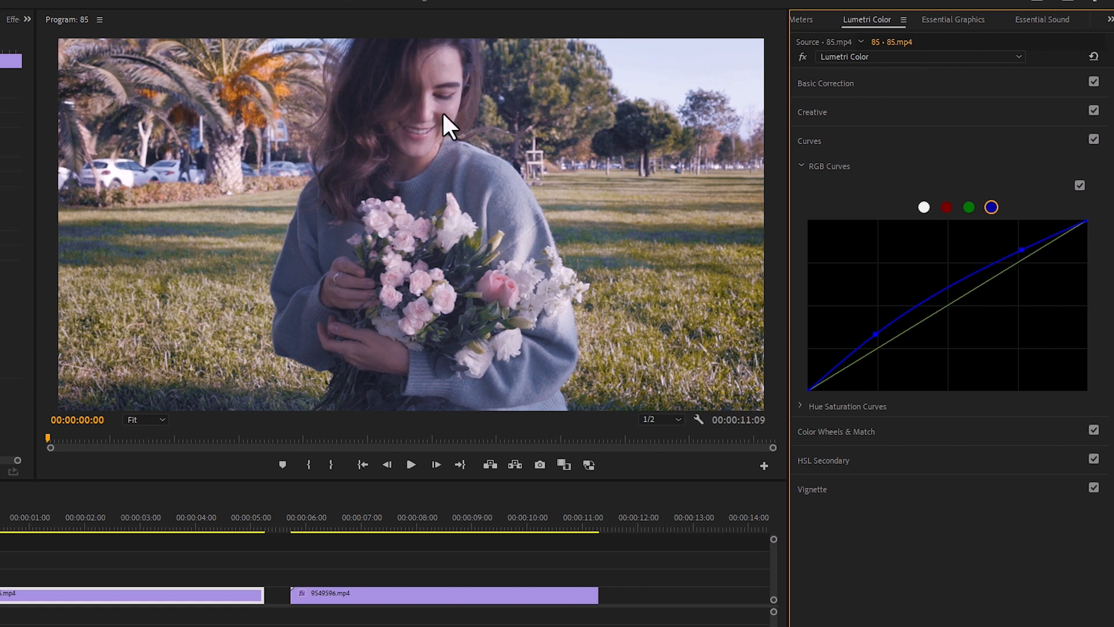
{"action": "left_click", "coordinate": [1079, 186]}
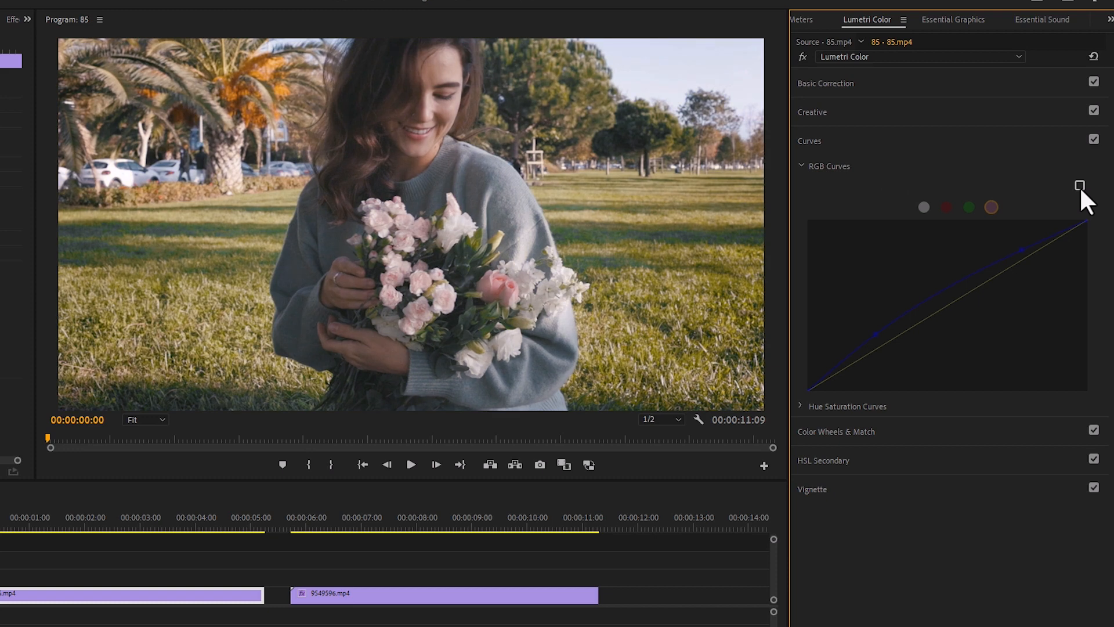
{"action": "left_click", "coordinate": [1079, 186]}
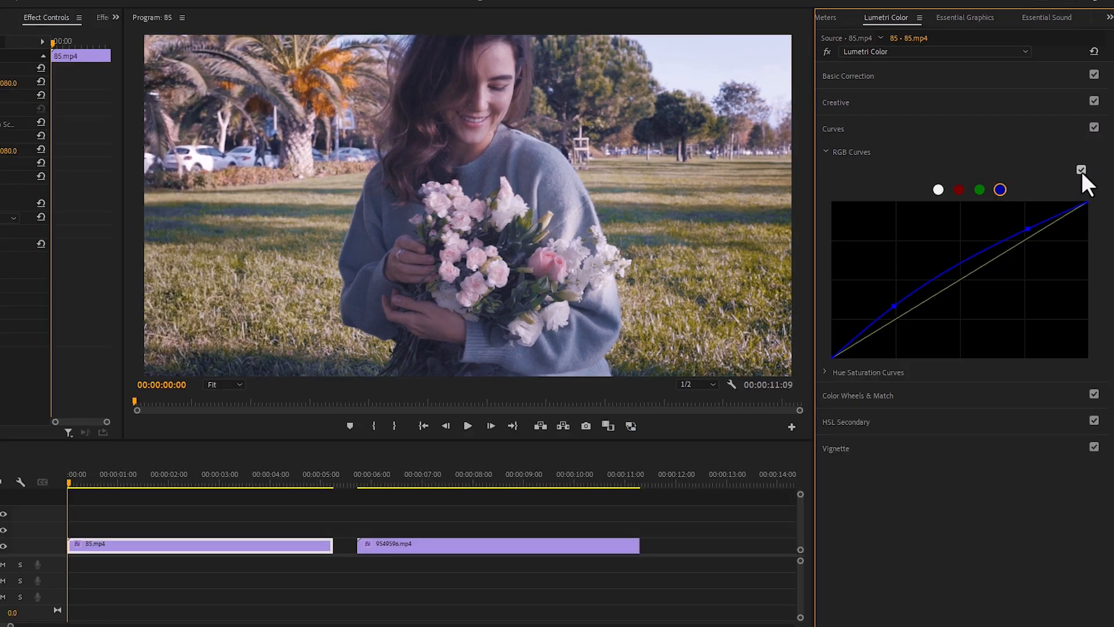
Move the playhead to 00:00:06:04 on the 9549596.mp4 clip, collapse RGB Curves, and expand and review the Hue Saturation Curves
{"action": "left_click", "coordinate": [377, 473]}
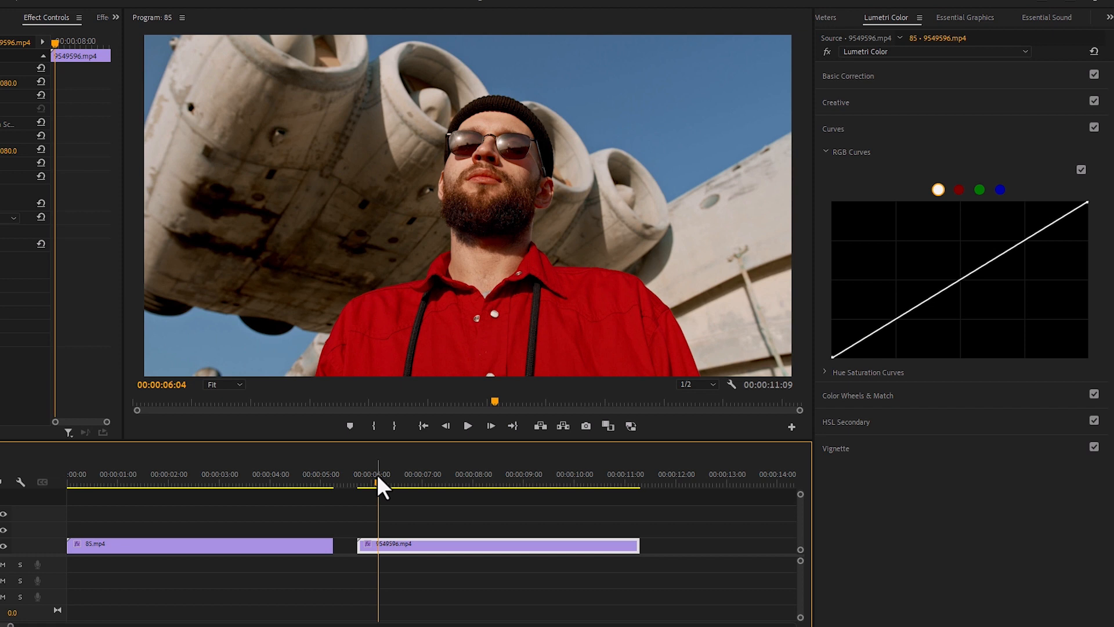
{"action": "left_click", "coordinate": [826, 153]}
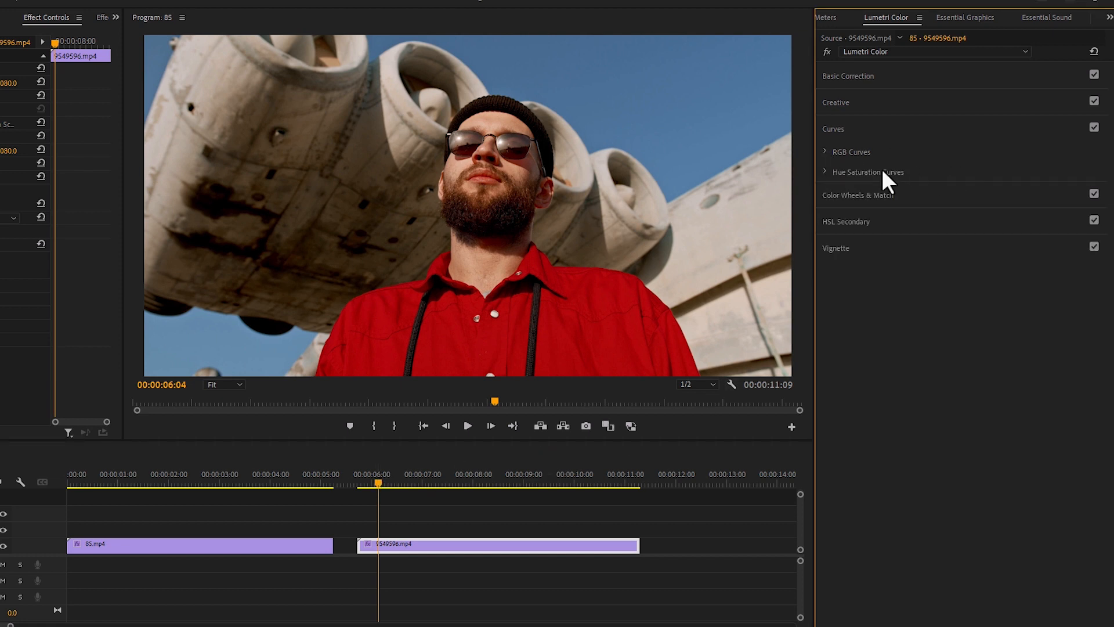
{"action": "left_click", "coordinate": [824, 172]}
{"action": "scroll", "coordinate": [828, 218], "scroll_direction": "down", "scroll_amount": 3}
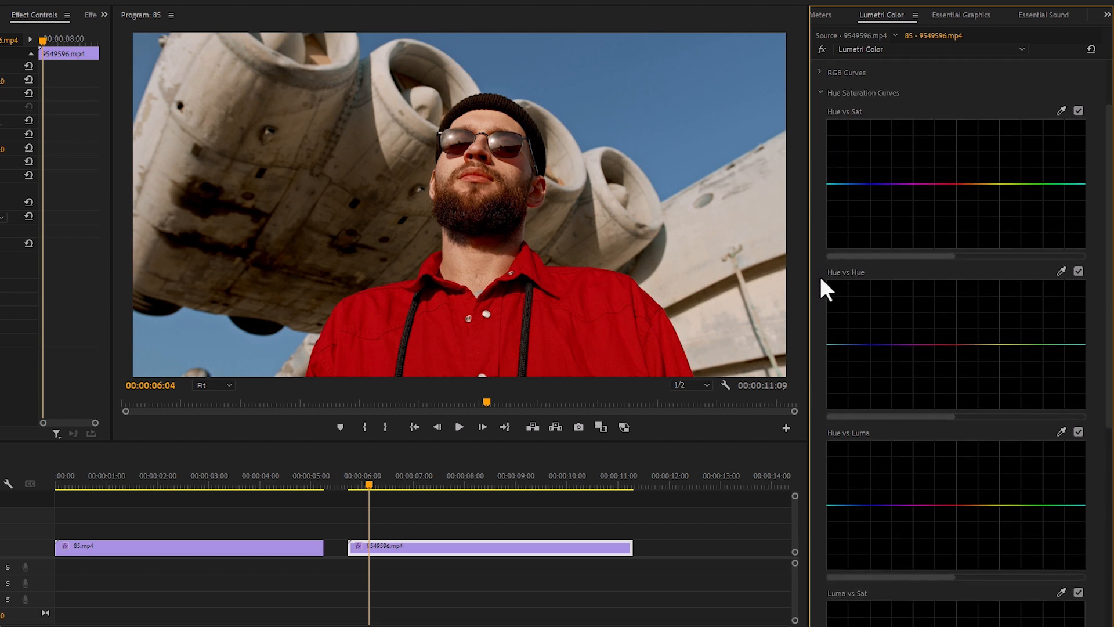
{"action": "scroll", "coordinate": [858, 311], "scroll_direction": "down", "scroll_amount": 1}
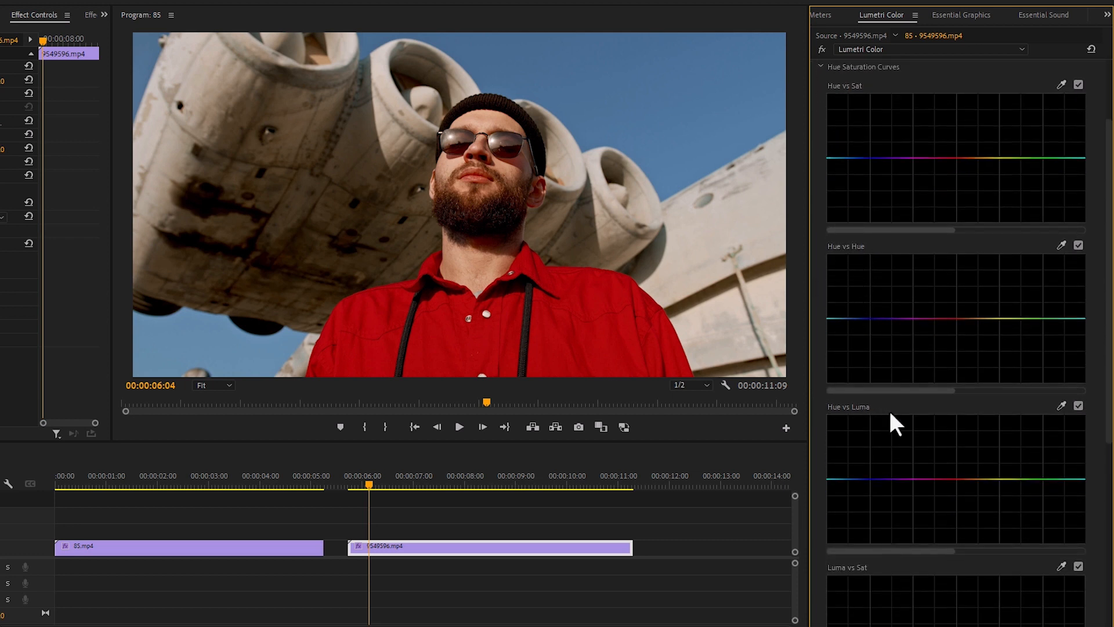
{"action": "scroll", "coordinate": [882, 453], "scroll_direction": "down", "scroll_amount": 1}
{"action": "scroll", "coordinate": [915, 532], "scroll_direction": "down", "scroll_amount": 2}
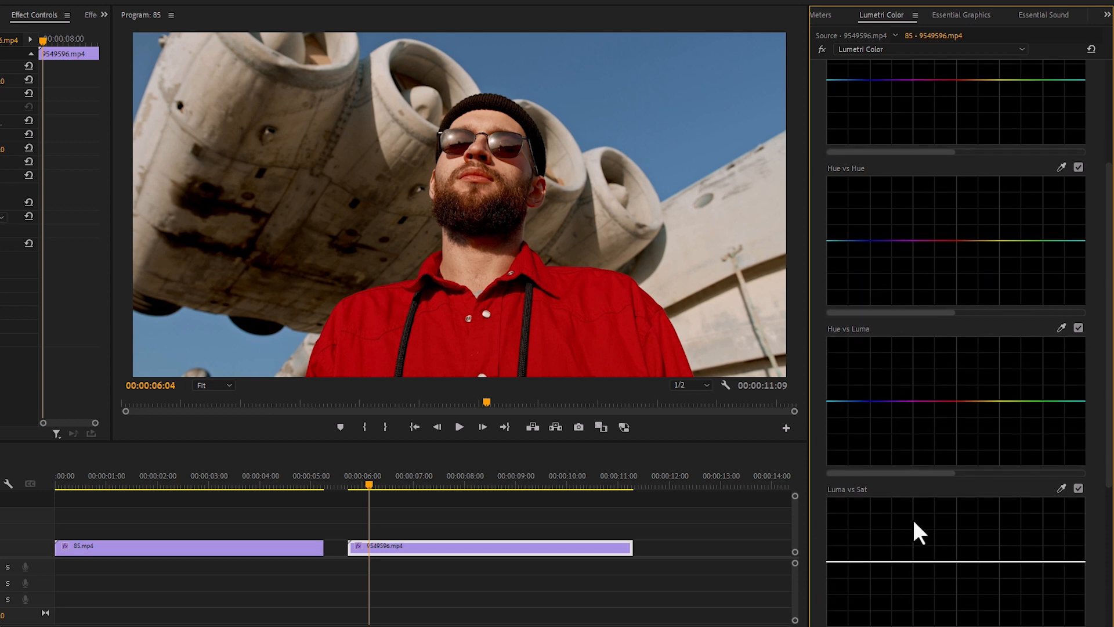
{"action": "scroll", "coordinate": [916, 505], "scroll_direction": "up", "scroll_amount": 5}
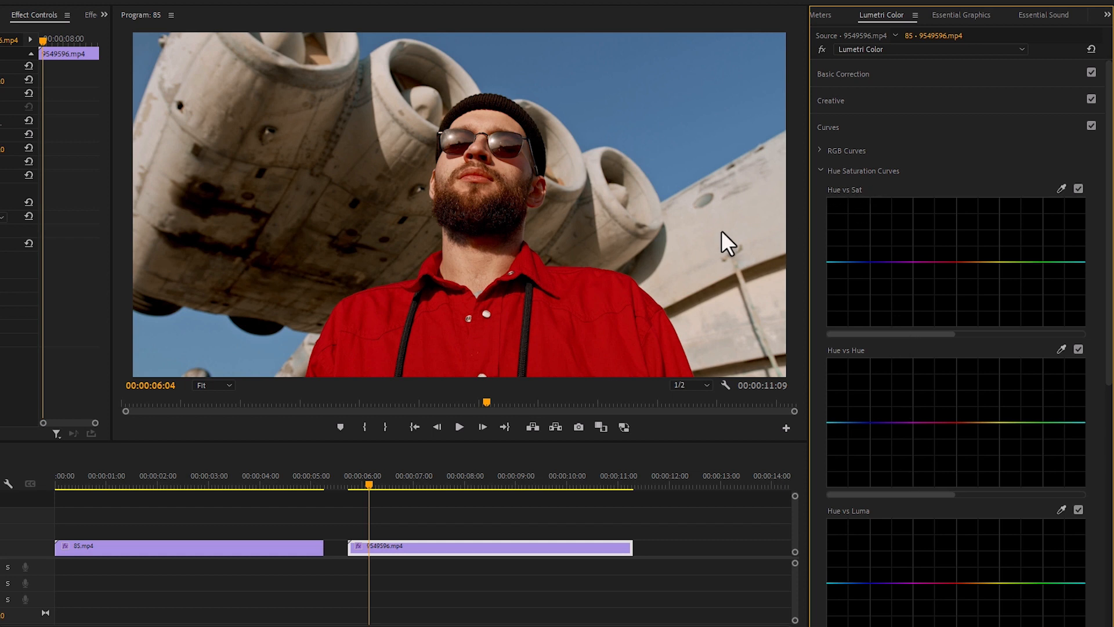
Sample the red shirt for the Hue vs Sat curve, try a moderate boost to the reds' saturation, and reset the curve
{"action": "left_click", "coordinate": [1063, 190]}
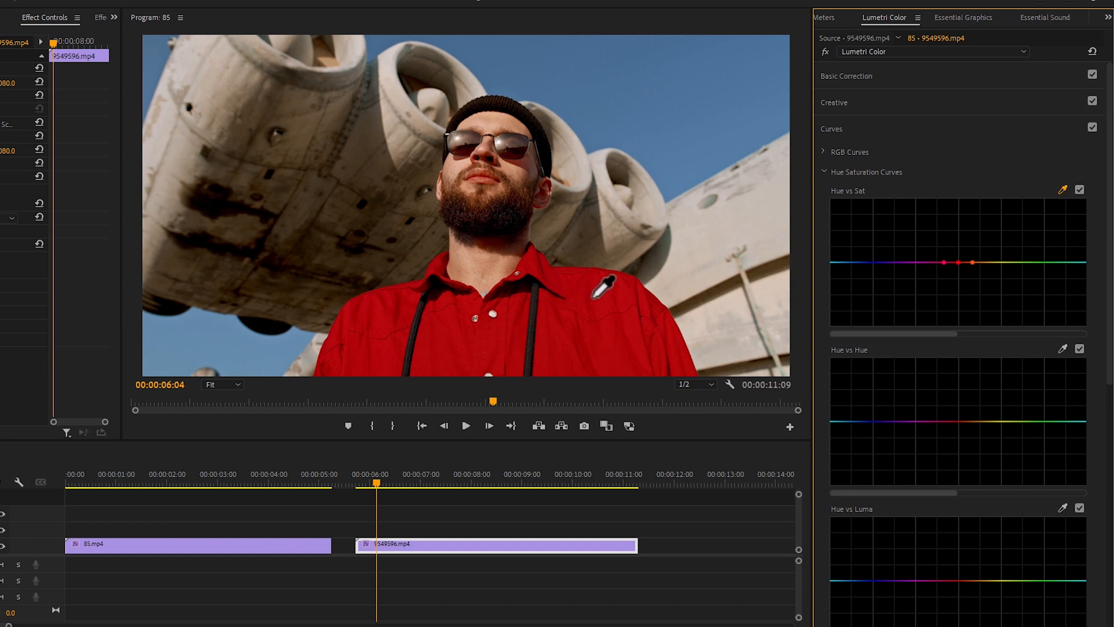
{"action": "left_click_drag", "start_coordinate": [957, 262], "coordinate": [958, 231]}
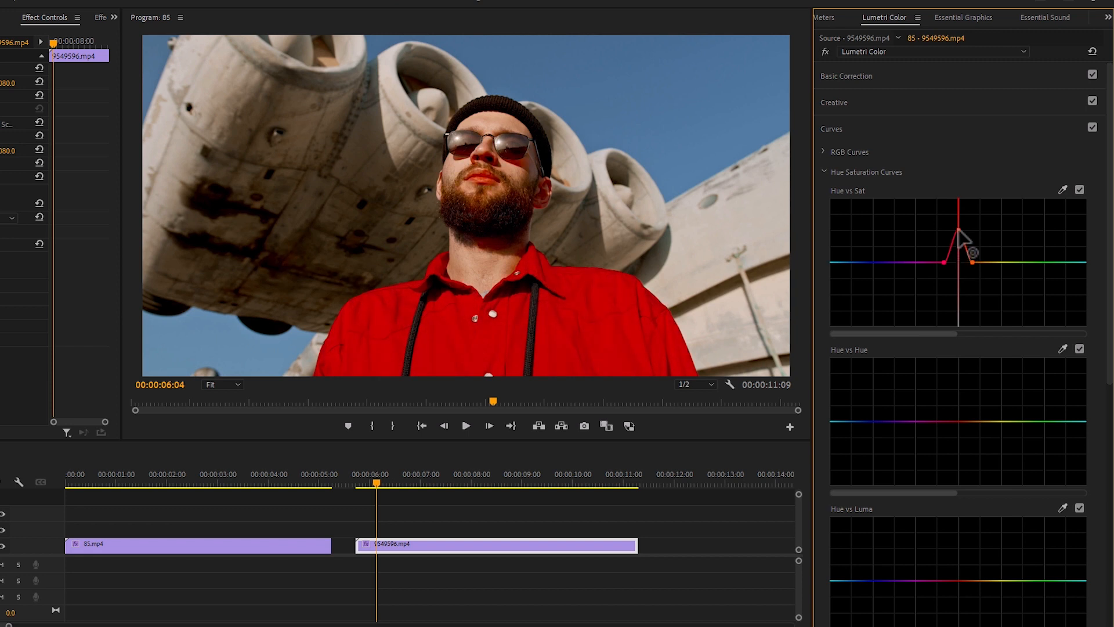
{"action": "mouse_move", "coordinate": [959, 234]}
{"action": "left_mouse_down"}
{"action": "mouse_move", "coordinate": [958, 323]}
{"action": "mouse_move", "coordinate": [956, 220]}
{"action": "mouse_move", "coordinate": [956, 246]}
{"action": "left_mouse_up"}
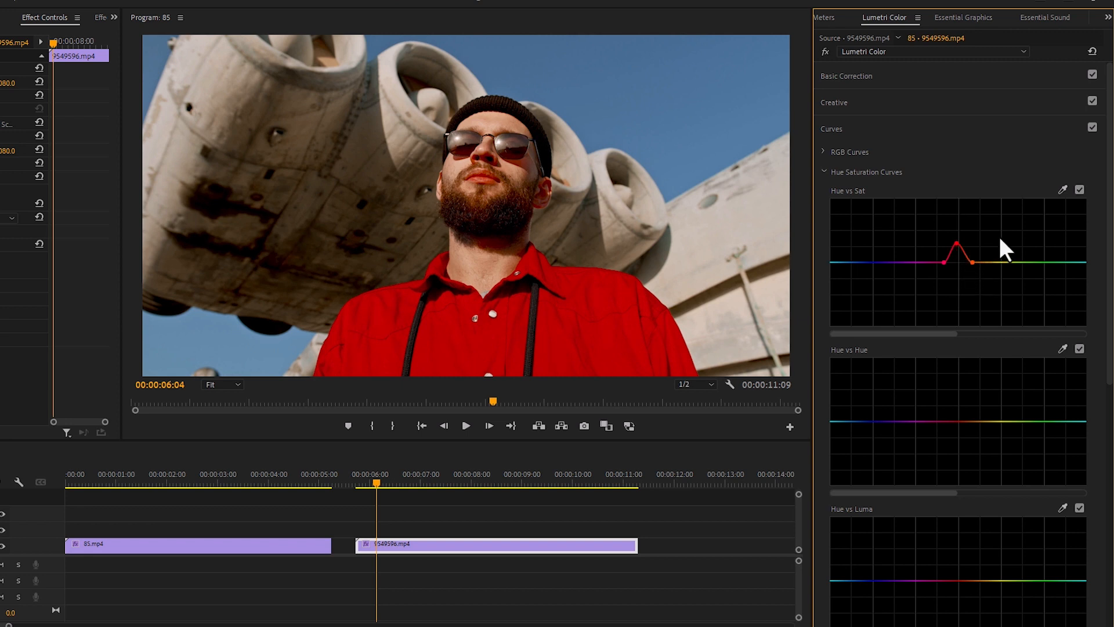
{"action": "double_click", "coordinate": [980, 266]}
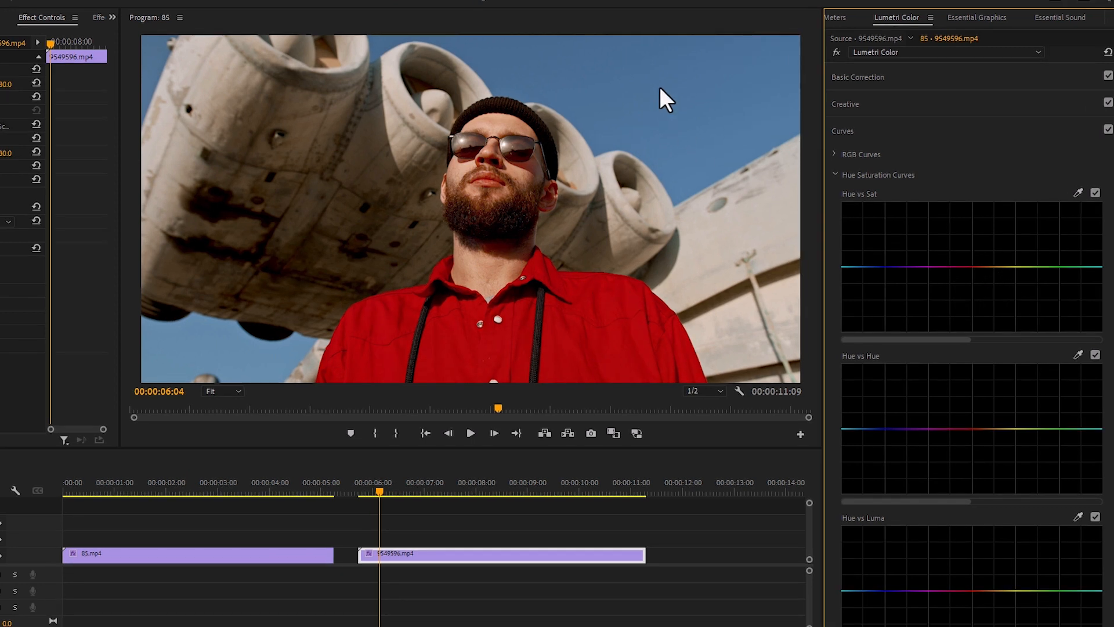
Sample the blue sky for the Hue vs Sat curve, try boosting and removing the blues' saturation, and reset the curve
{"action": "left_click", "coordinate": [1078, 192]}
{"action": "left_click_drag", "start_coordinate": [867, 267], "coordinate": [865, 218]}
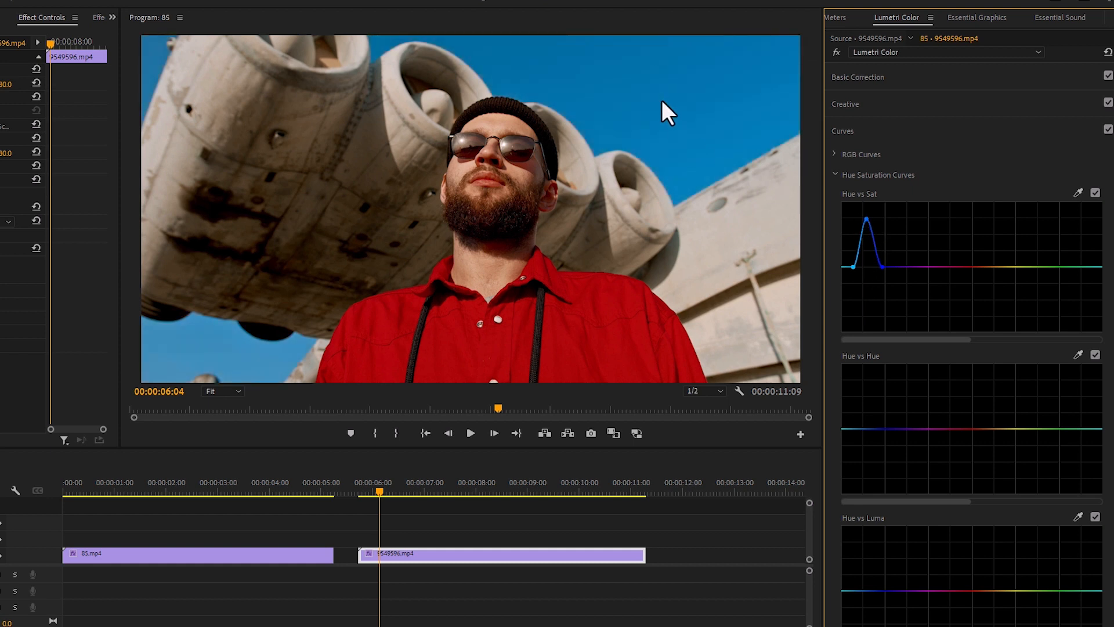
{"action": "left_click_drag", "start_coordinate": [867, 219], "coordinate": [868, 334]}
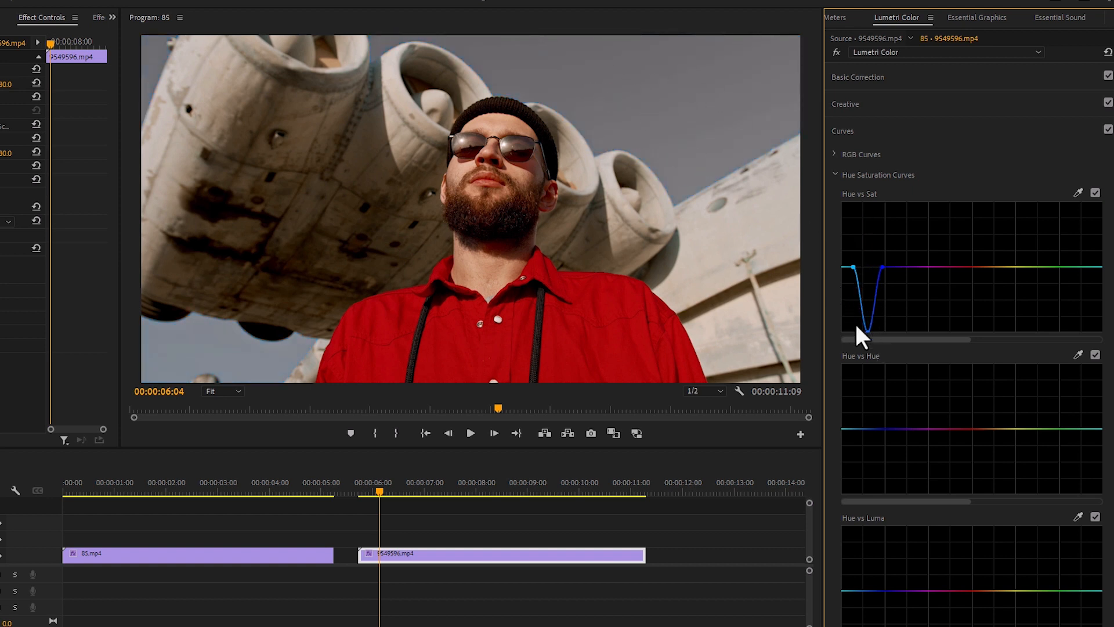
{"action": "double_click", "coordinate": [869, 280]}
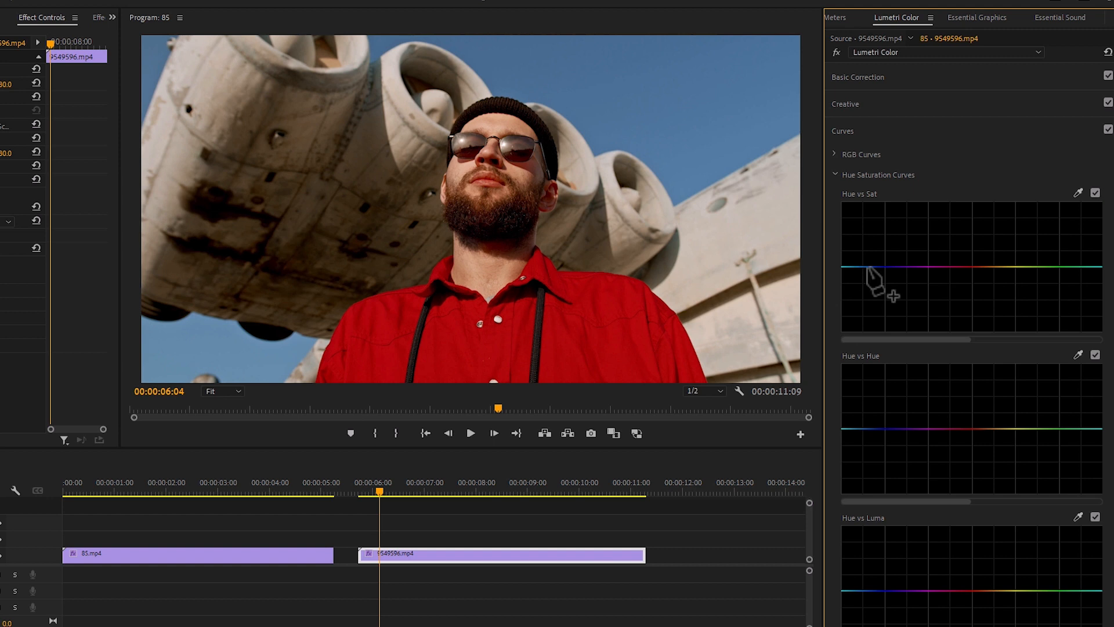
Sample the red shirt for the Hue vs Hue curve, try shifting its reds to blue, and reset the curve
{"action": "scroll", "coordinate": [852, 273], "scroll_direction": "down", "scroll_amount": 3}
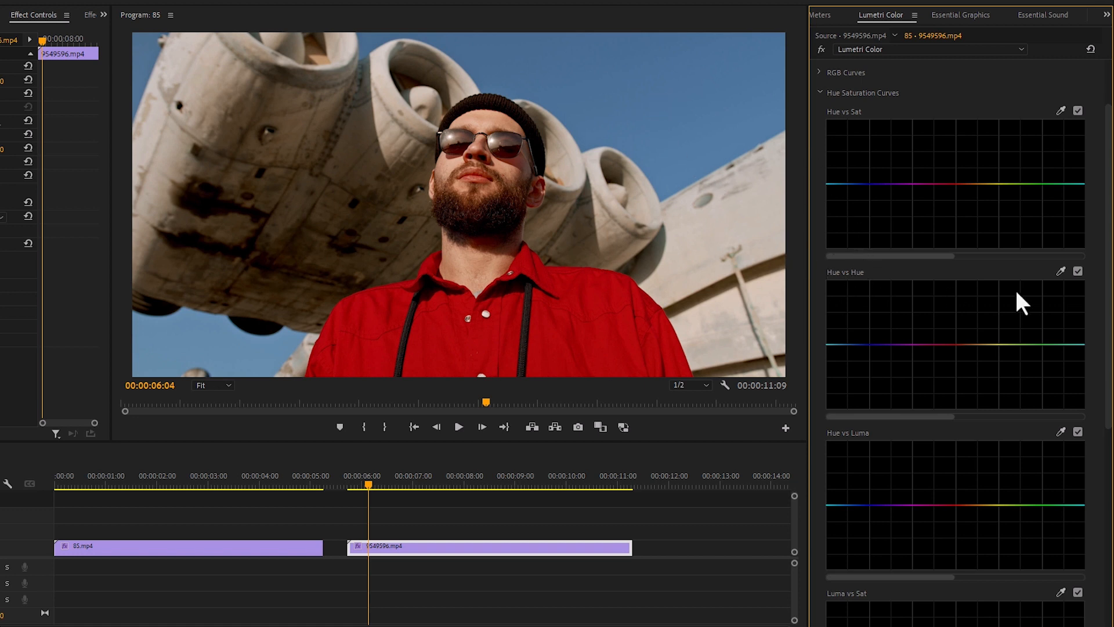
{"action": "left_click", "coordinate": [1060, 270]}
{"action": "left_click", "coordinate": [598, 333]}
{"action": "left_click", "coordinate": [956, 345]}
{"action": "left_click_drag", "start_coordinate": [955, 344], "coordinate": [951, 284]}
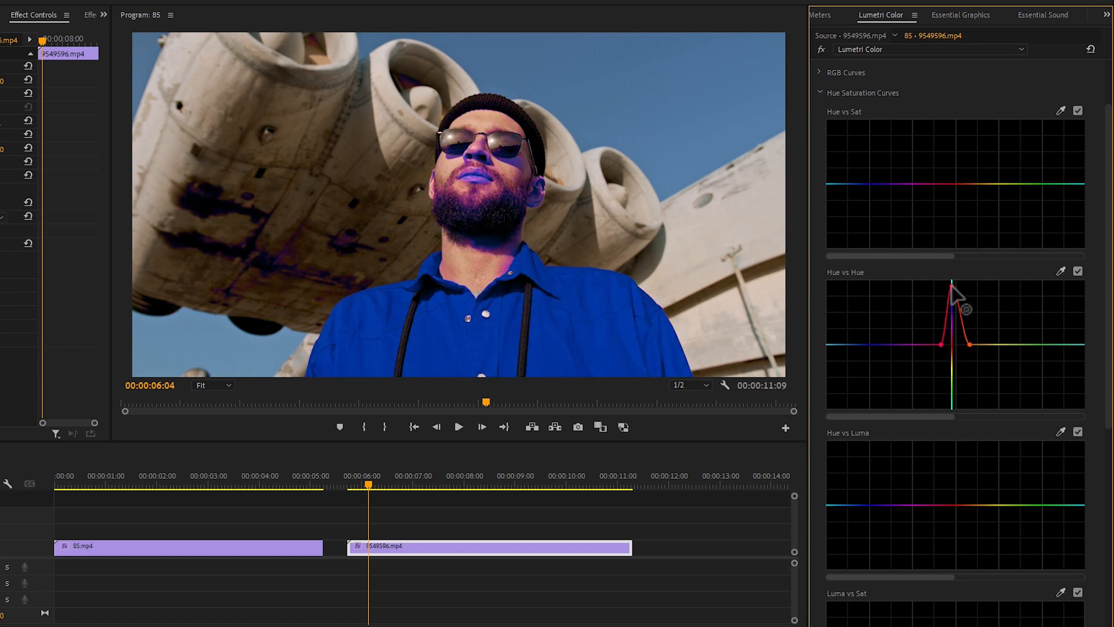
{"action": "left_click_drag", "start_coordinate": [952, 286], "coordinate": [952, 287]}
{"action": "double_click", "coordinate": [952, 285]}
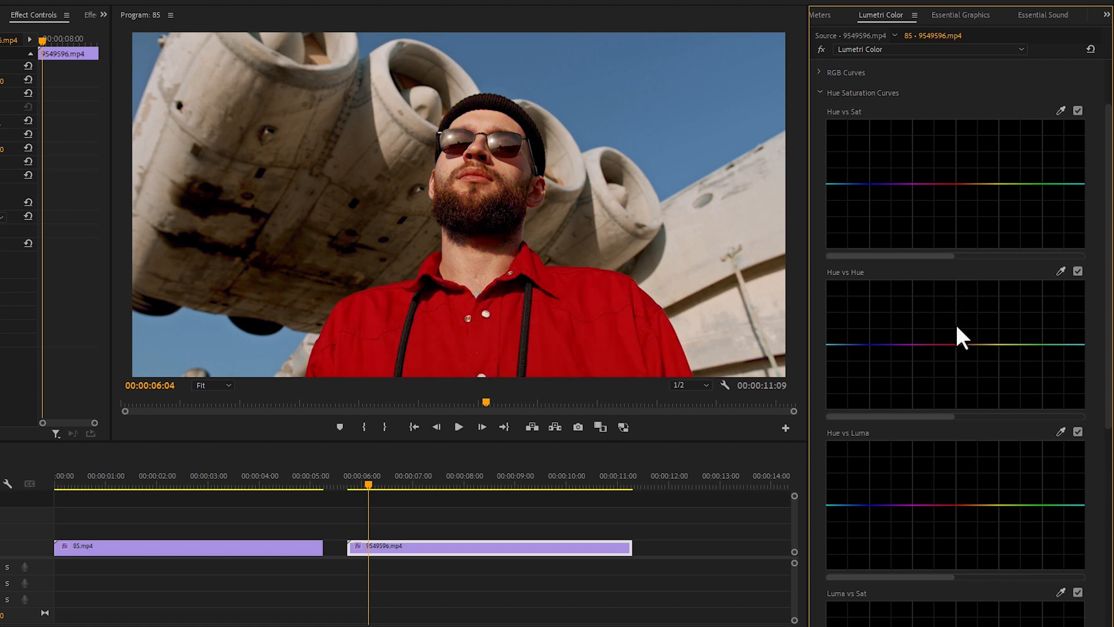
Sample the sky for the Hue vs Hue curve, try shifting its blues to olive, pink and green, and reset the curve
{"action": "left_click", "coordinate": [1060, 271]}
{"action": "left_click_drag", "start_coordinate": [852, 344], "coordinate": [849, 288]}
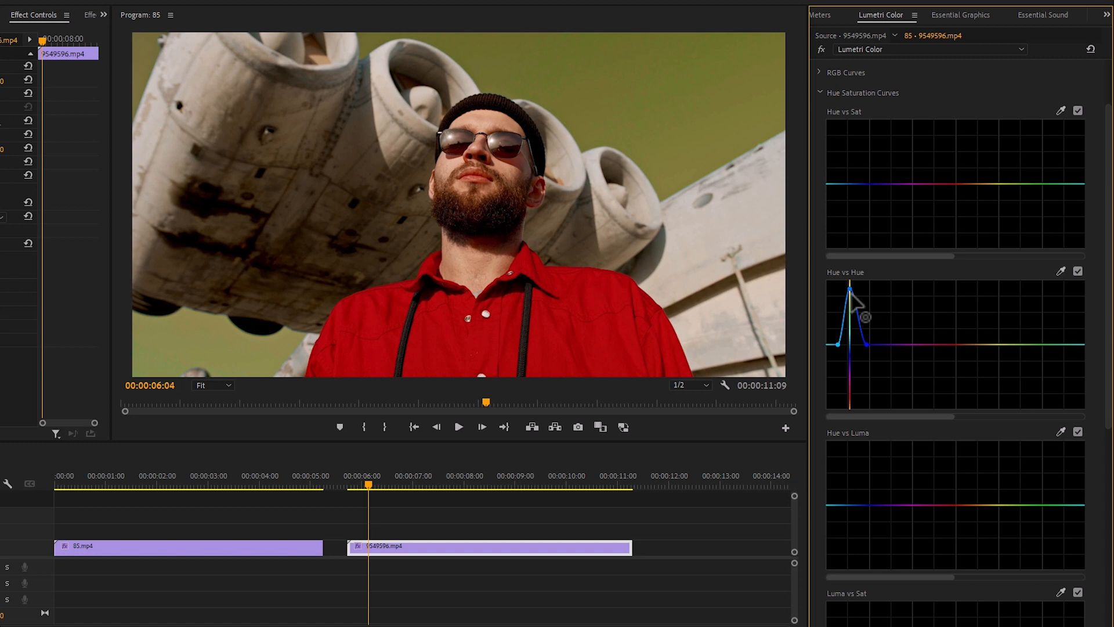
{"action": "left_click_drag", "start_coordinate": [851, 294], "coordinate": [843, 413]}
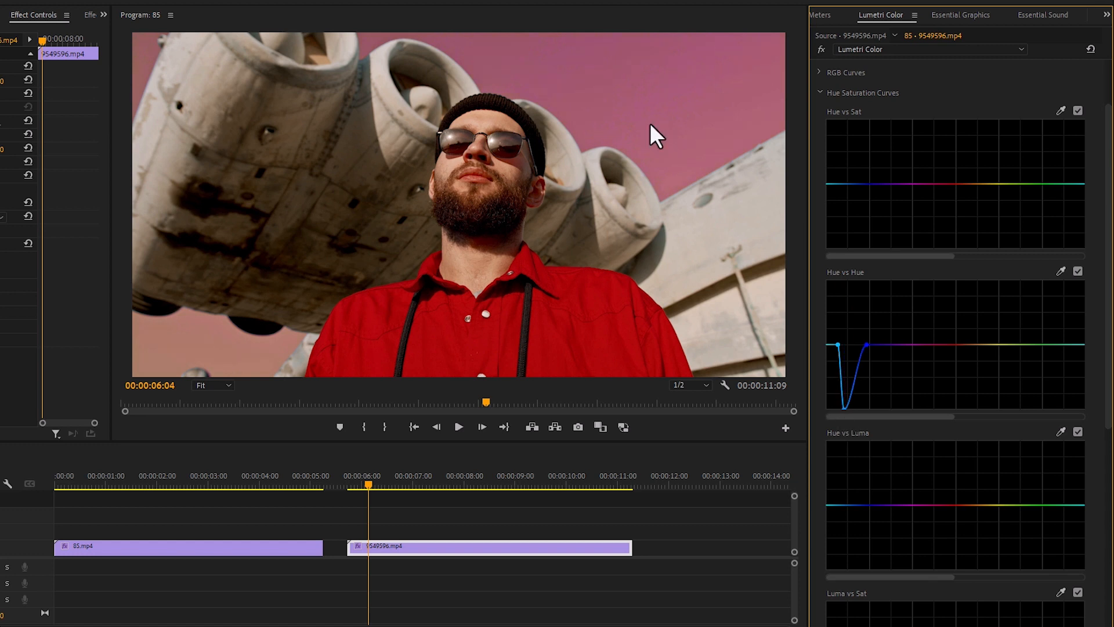
{"action": "left_click_drag", "start_coordinate": [842, 408], "coordinate": [851, 304]}
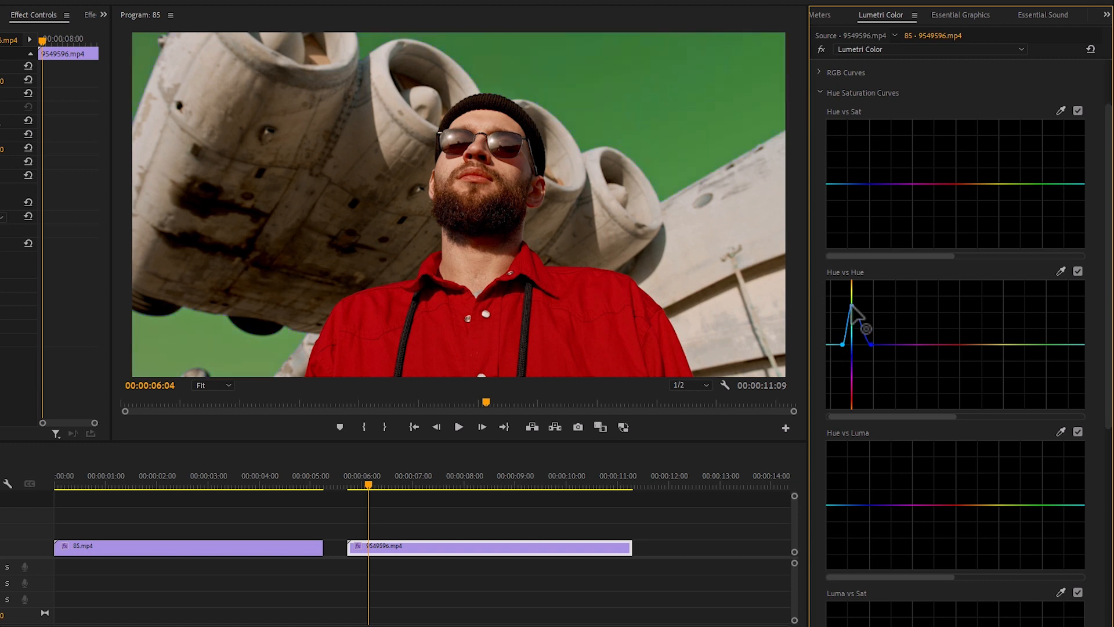
{"action": "left_click_drag", "start_coordinate": [851, 305], "coordinate": [851, 305]}
{"action": "scroll", "coordinate": [885, 356], "scroll_direction": "down", "scroll_amount": 3}
{"action": "scroll", "coordinate": [883, 371], "scroll_direction": "down", "scroll_amount": 2}
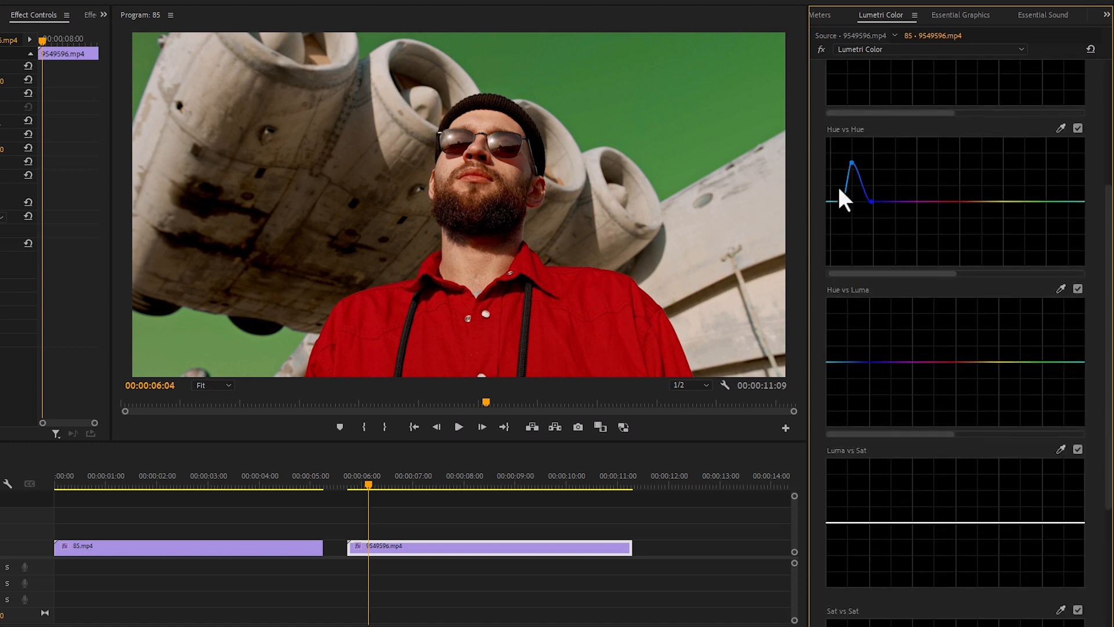
{"action": "double_click", "coordinate": [877, 203]}
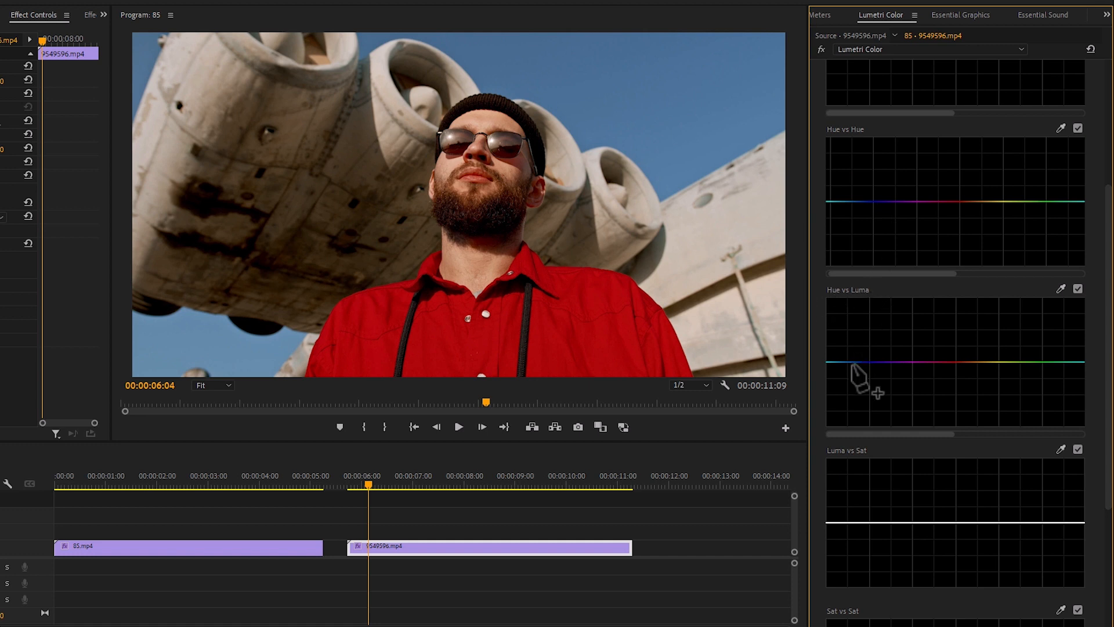
Sample the sky for the Hue vs Luma curve, try brightening its blues slightly, and reset the curve
{"action": "left_click", "coordinate": [1061, 288]}
{"action": "left_click_drag", "start_coordinate": [852, 362], "coordinate": [855, 337]}
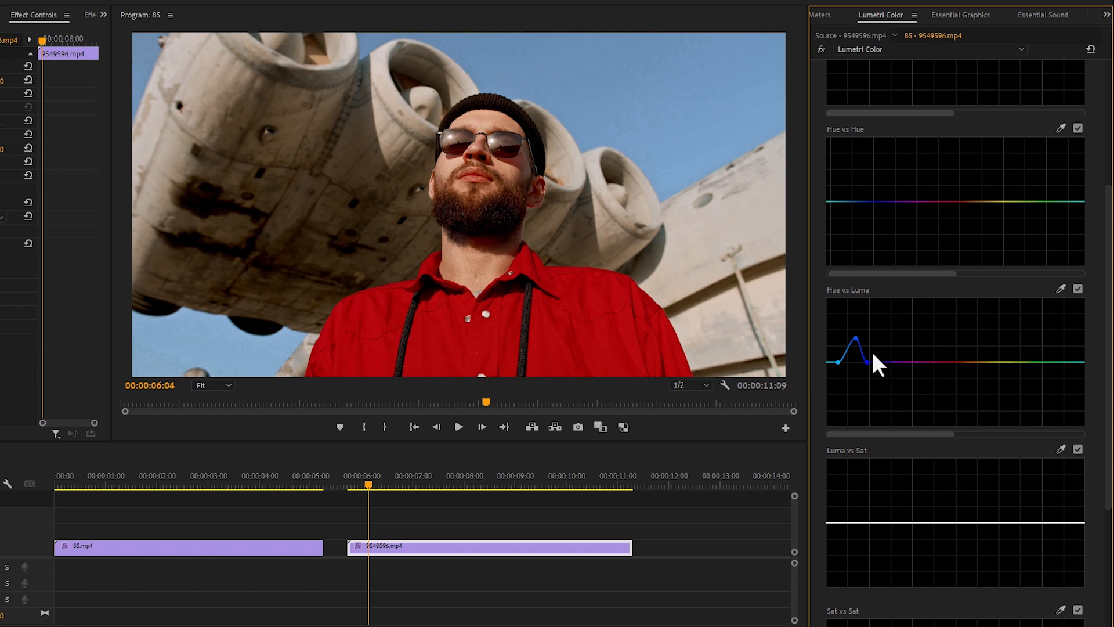
{"action": "double_click", "coordinate": [855, 338]}
Sample the aircraft's orange tones for the Hue vs Luma curve, try brightening them moderately, and reset the curve
{"action": "left_click", "coordinate": [1061, 288]}
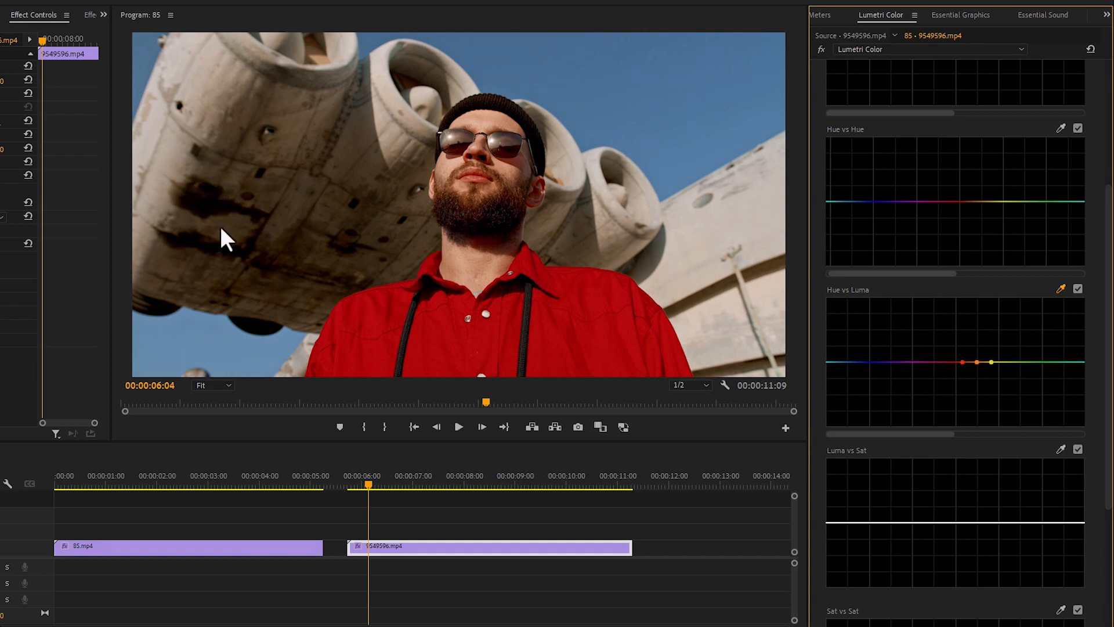
{"action": "left_click_drag", "start_coordinate": [977, 361], "coordinate": [978, 325]}
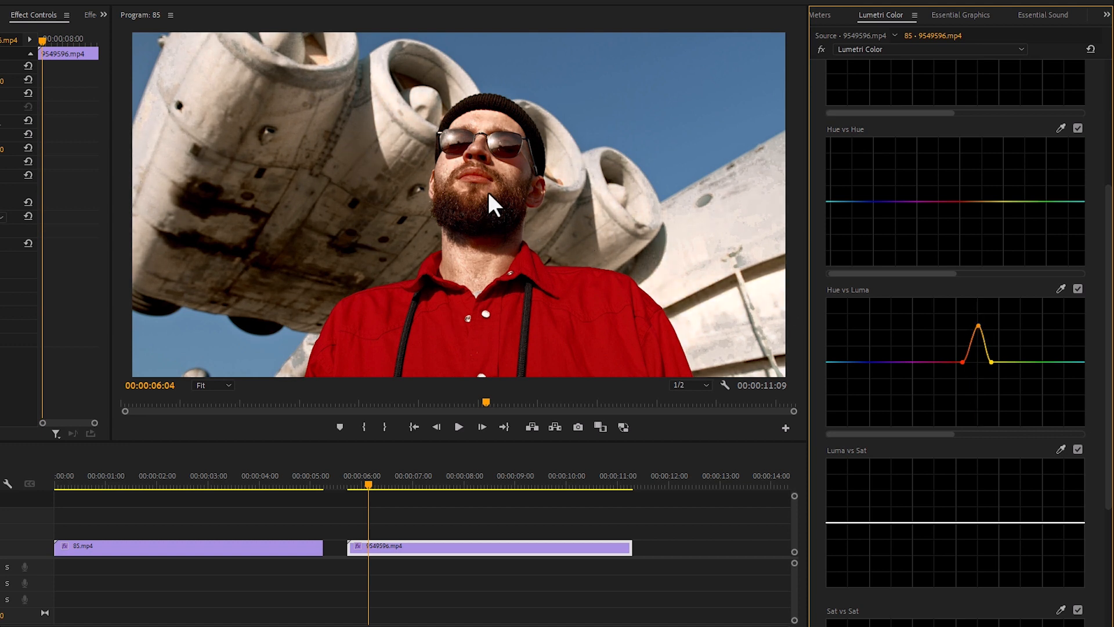
{"action": "mouse_move", "coordinate": [978, 326]}
{"action": "left_mouse_down"}
{"action": "mouse_move", "coordinate": [975, 421]}
{"action": "mouse_move", "coordinate": [975, 327]}
{"action": "left_mouse_up"}
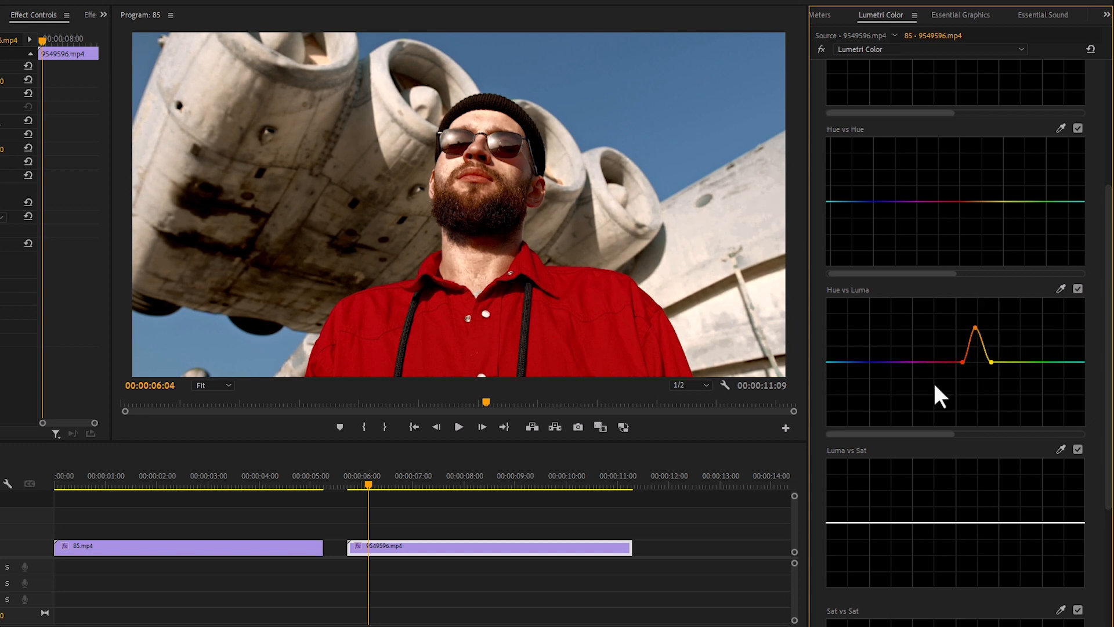
{"action": "scroll", "coordinate": [938, 405], "scroll_direction": "down", "scroll_amount": 3}
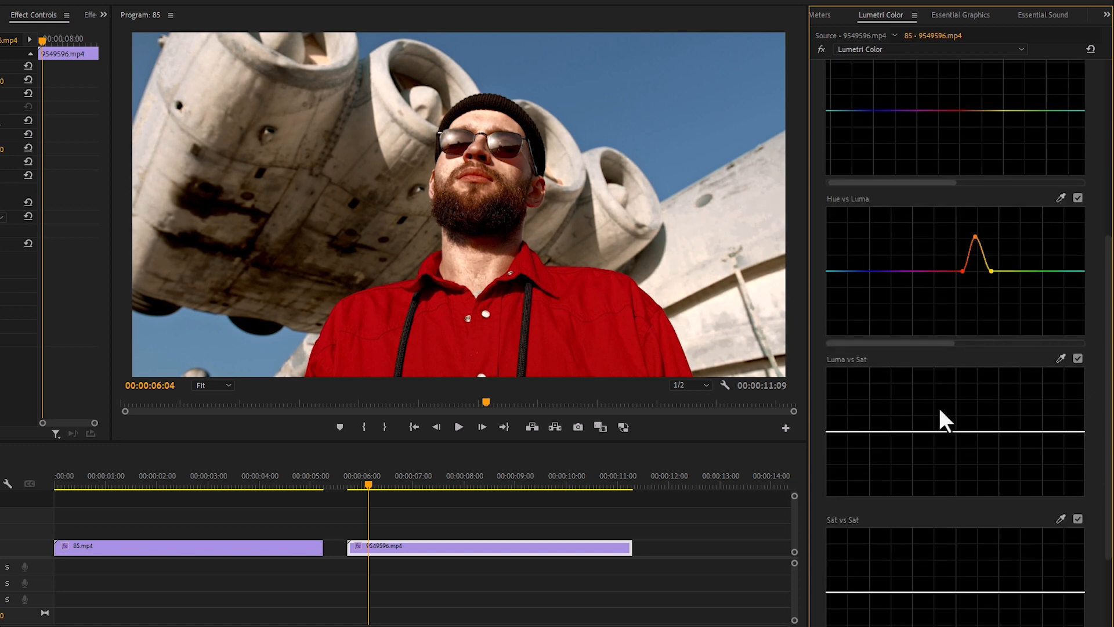
{"action": "scroll", "coordinate": [940, 409], "scroll_direction": "up", "scroll_amount": 6}
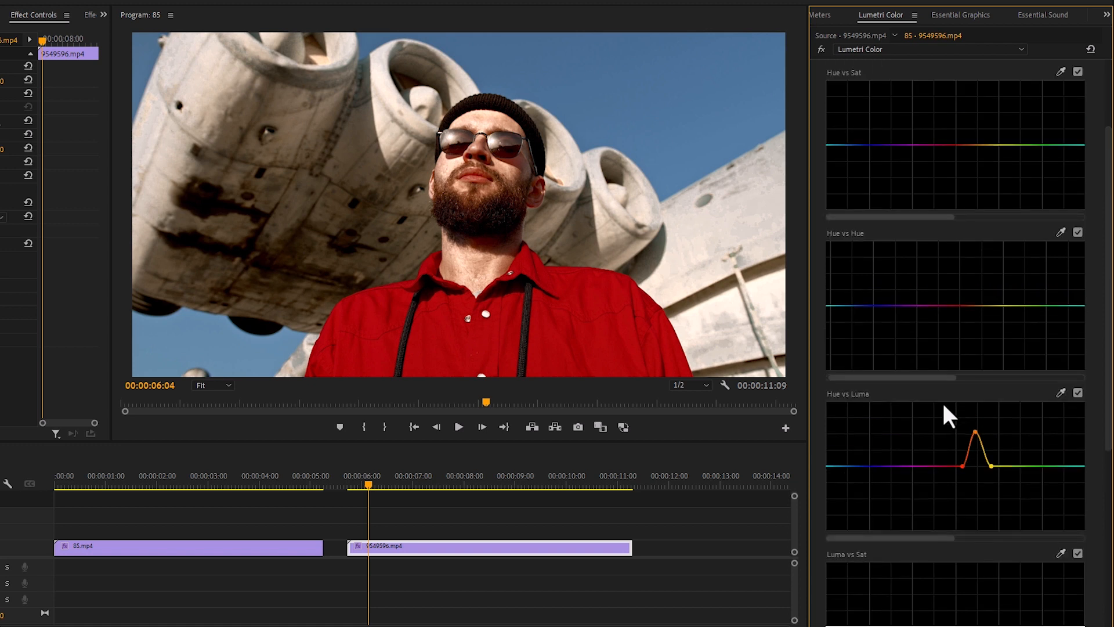
{"action": "scroll", "coordinate": [944, 407], "scroll_direction": "up", "scroll_amount": 3}
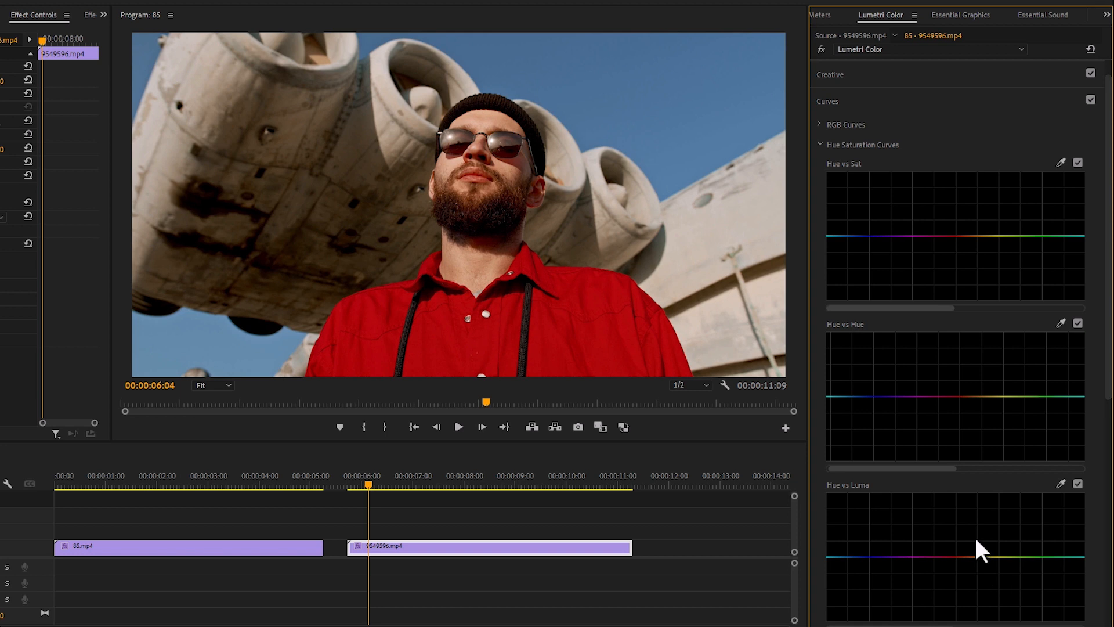
Lower the entire Hue vs Sat curve to its minimum, and raise only the red shirt's sampled hue to slightly above the curve's midline
{"action": "scroll", "coordinate": [978, 548], "scroll_direction": "up", "scroll_amount": 1}
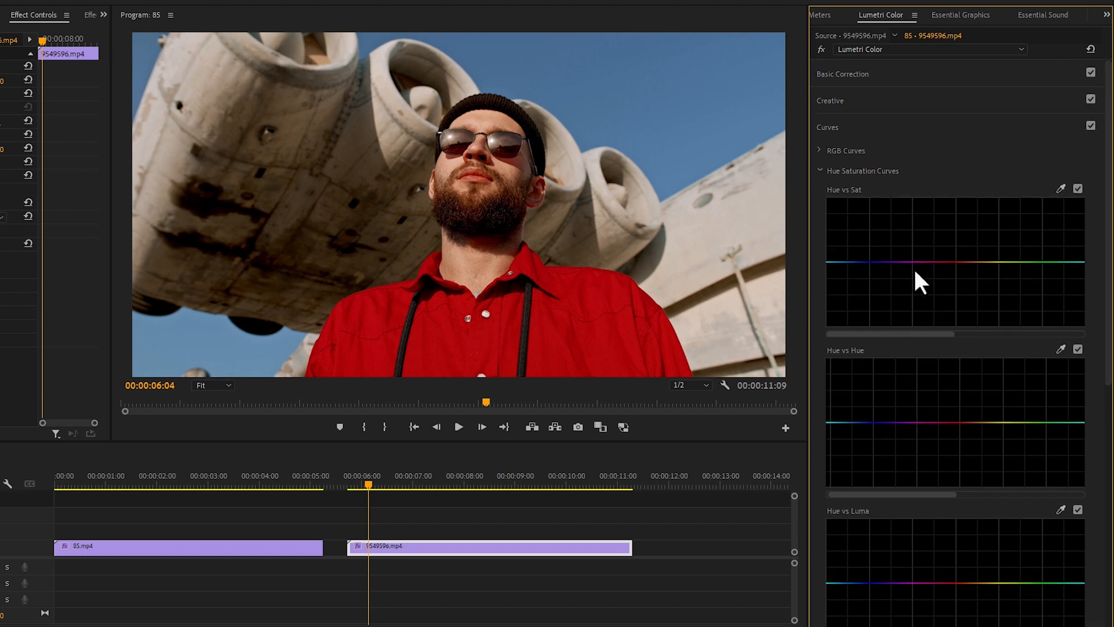
{"action": "left_click_drag", "start_coordinate": [936, 287], "coordinate": [935, 338]}
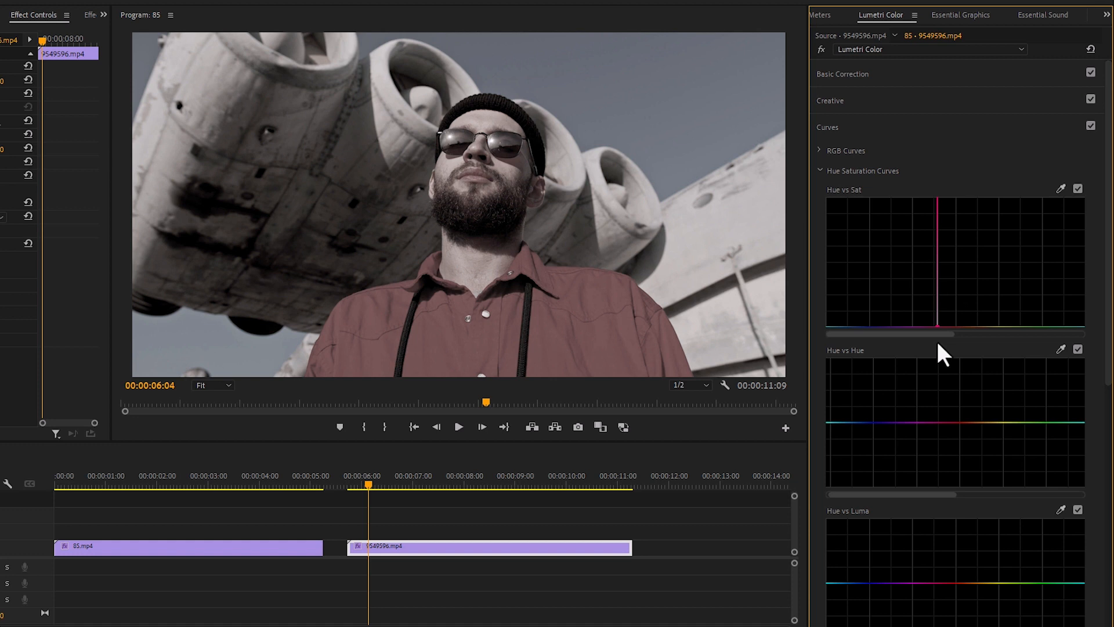
{"action": "left_click", "coordinate": [1060, 189]}
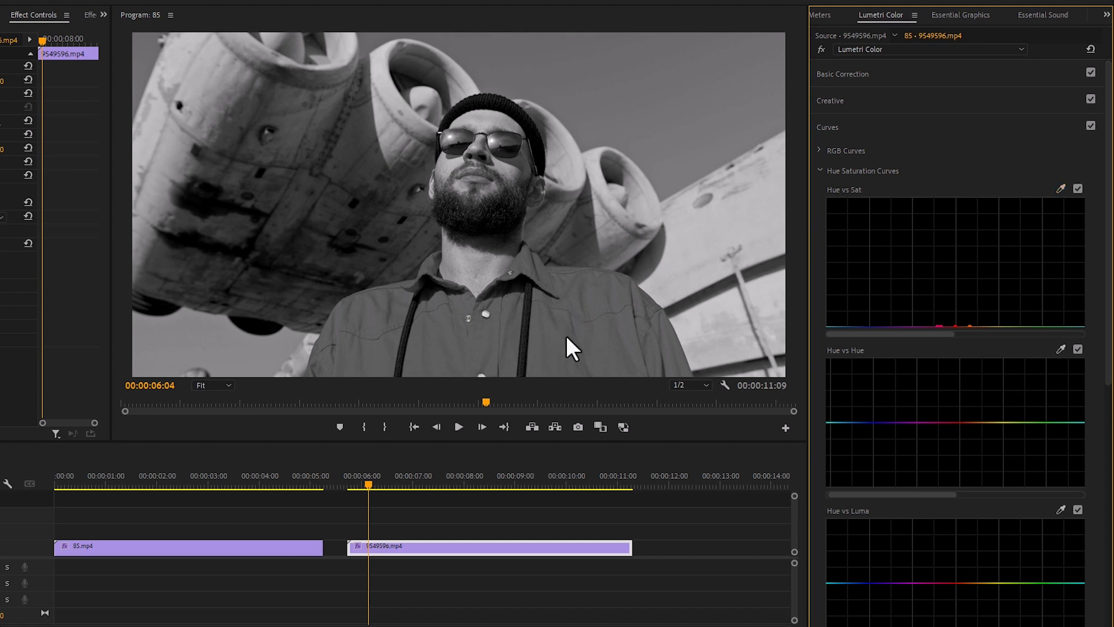
{"action": "left_click_drag", "start_coordinate": [957, 326], "coordinate": [956, 250]}
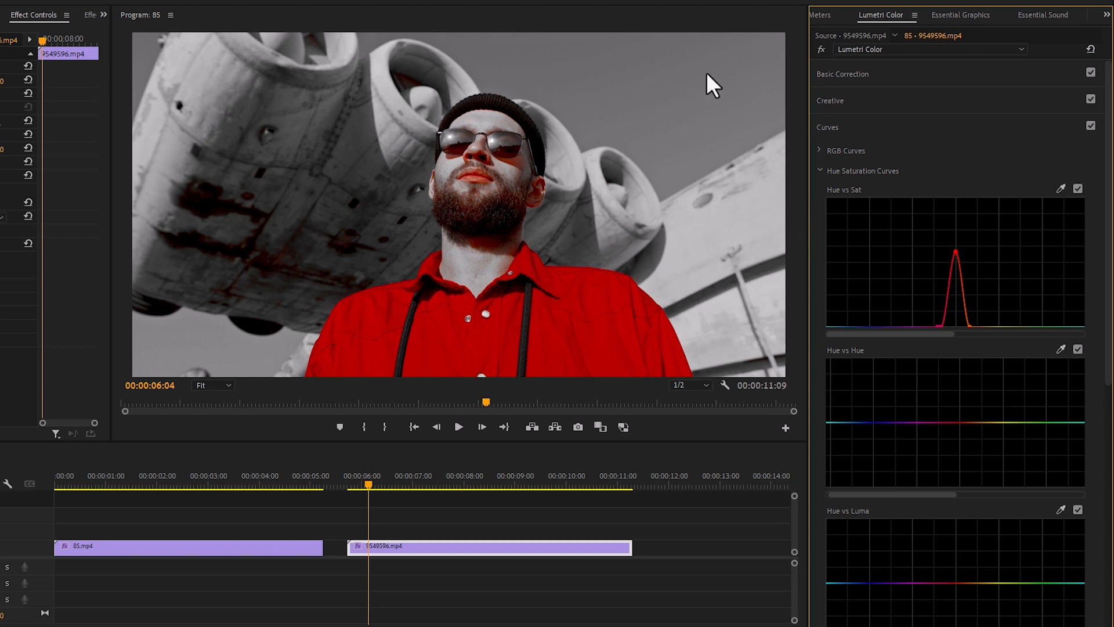
Sample the sky for the Hue vs Sat curve and raise its blue hue close to the curve's maximum
{"action": "left_click", "coordinate": [1060, 189]}
{"action": "left_click", "coordinate": [667, 91]}
{"action": "left_click_drag", "start_coordinate": [852, 327], "coordinate": [849, 213]}
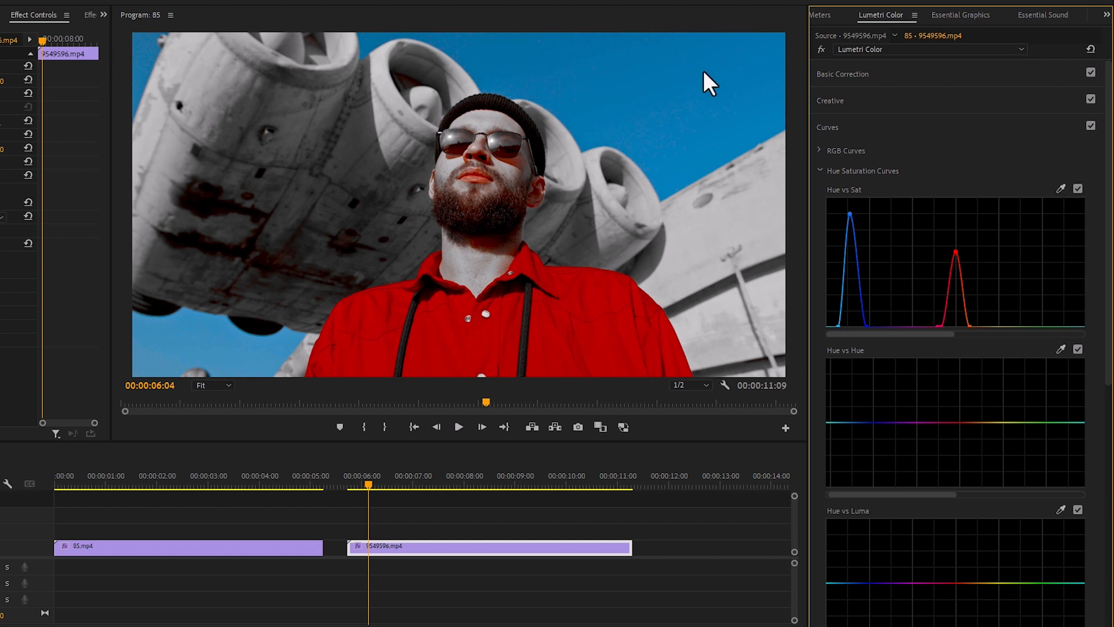